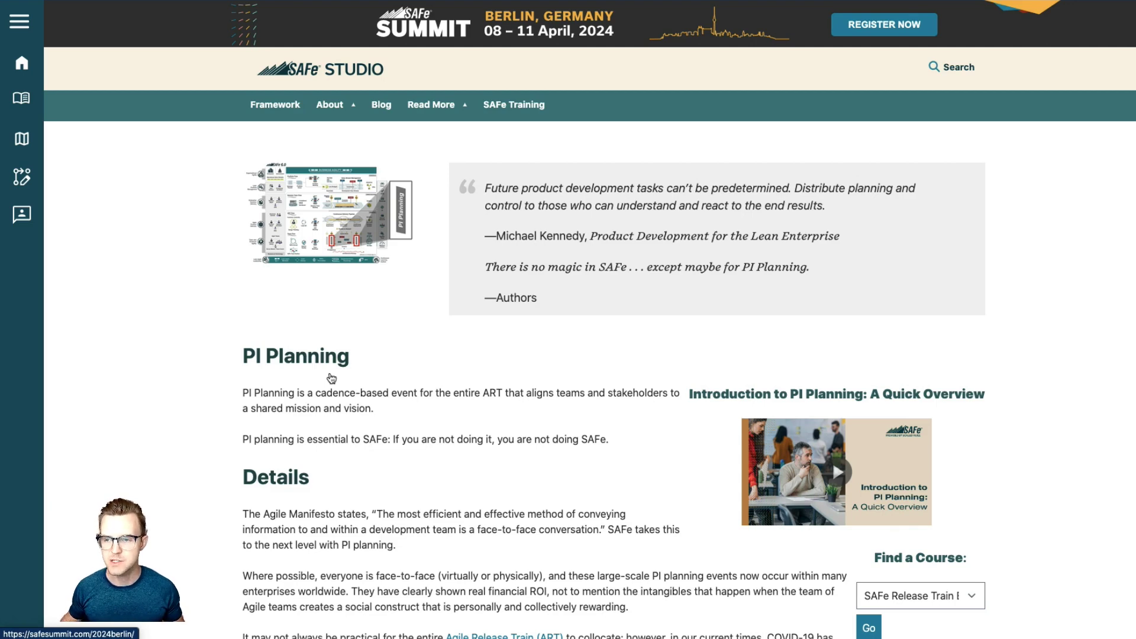
# - Scroll the PI Planning article past Details to Figure 1 and the Business Benefits heading
pyautogui.scroll(-2, 329, 381)
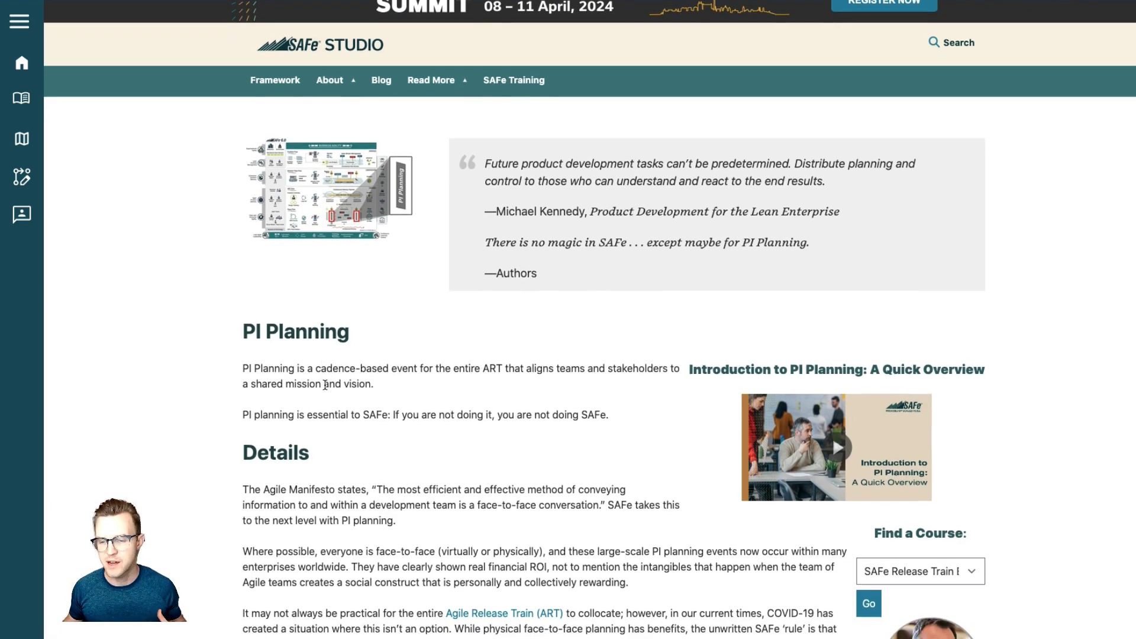
pyautogui.scroll(-3, 325, 385)
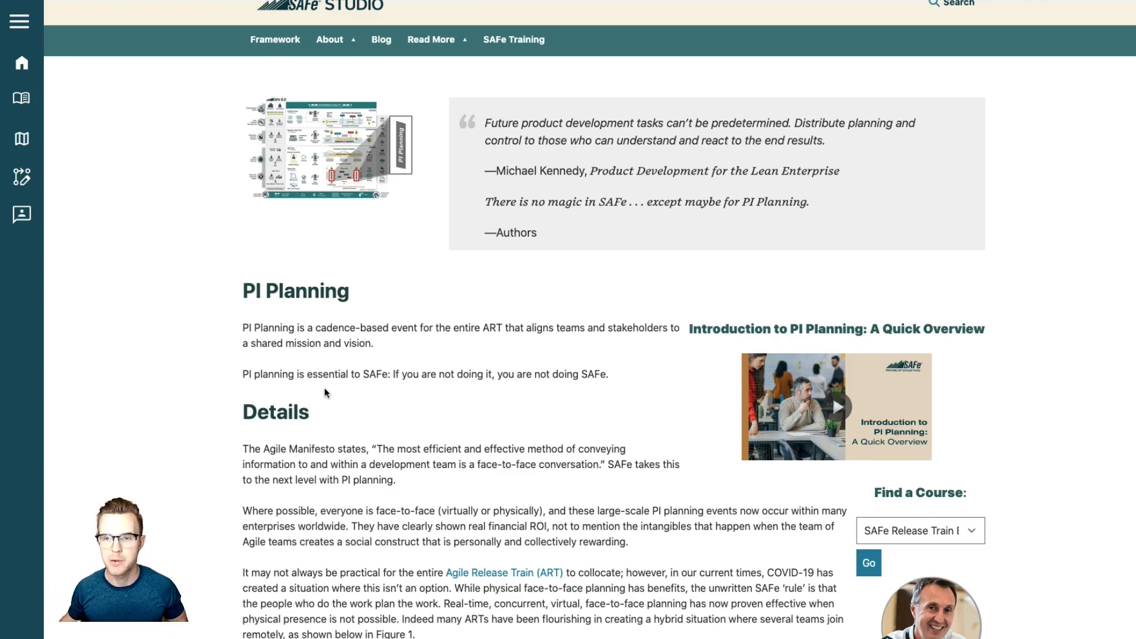
pyautogui.scroll(-1, 325, 388)
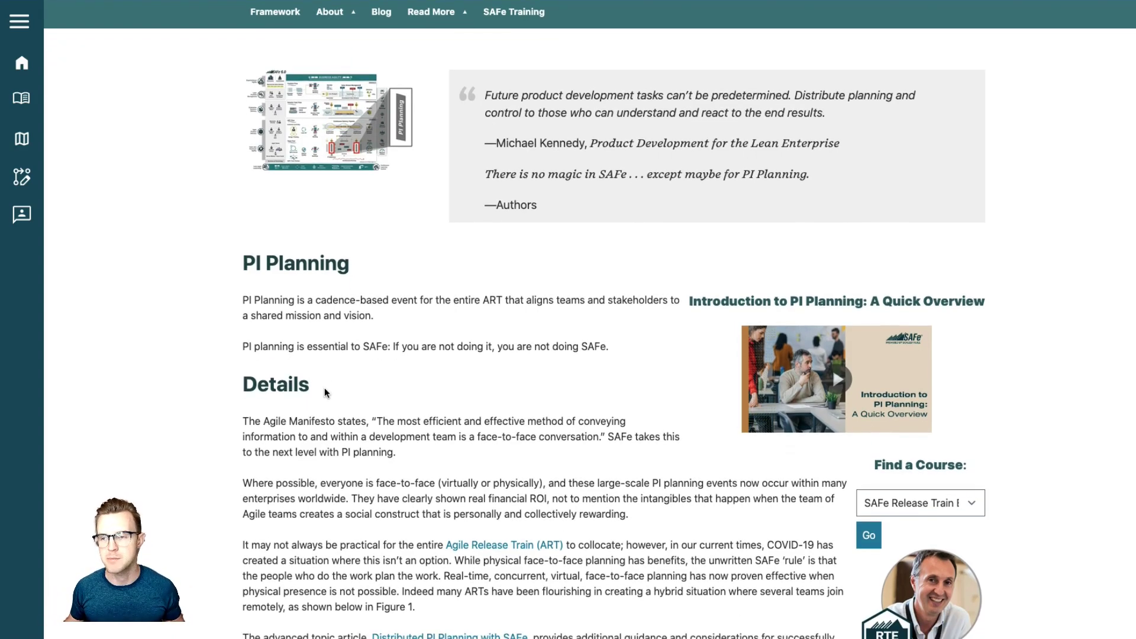
pyautogui.scroll(-5, 324, 388)
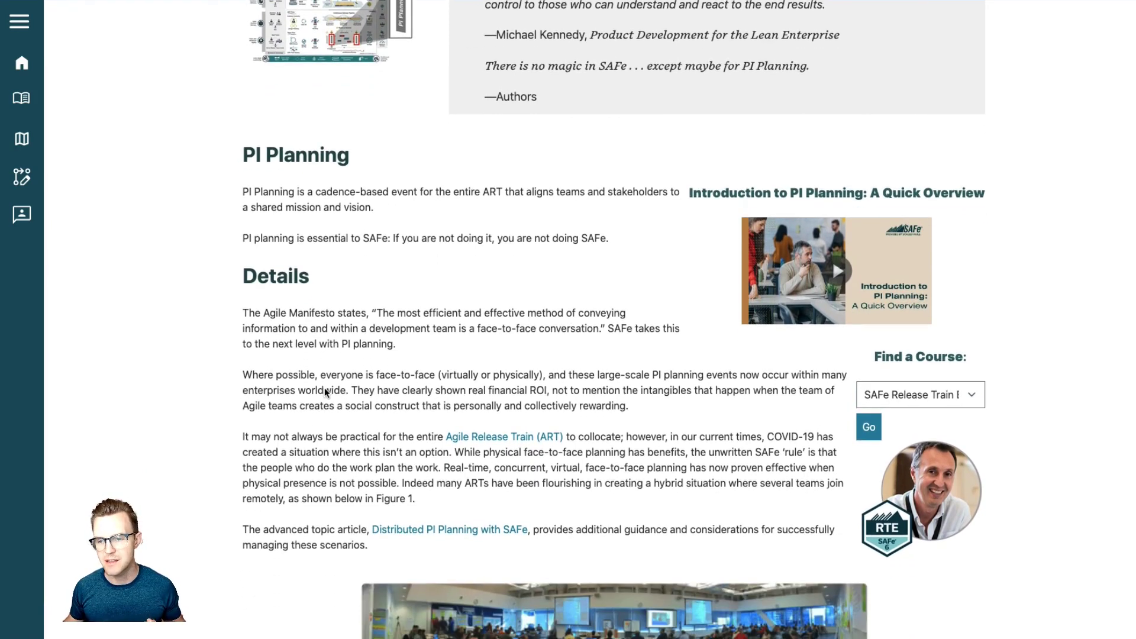
pyautogui.scroll(-8, 325, 388)
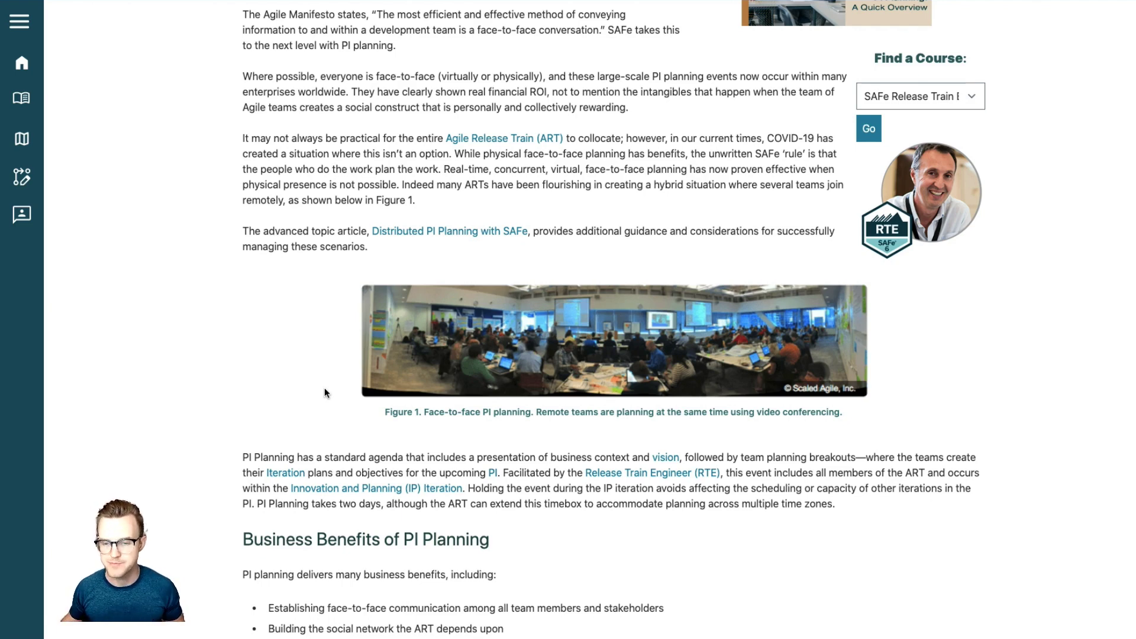
# - Scroll past Business Benefits to the Inputs and Outputs and the Preparation section's three readiness areas
pyautogui.scroll(-3, 324, 389)
pyautogui.scroll(-5, 208, 418)
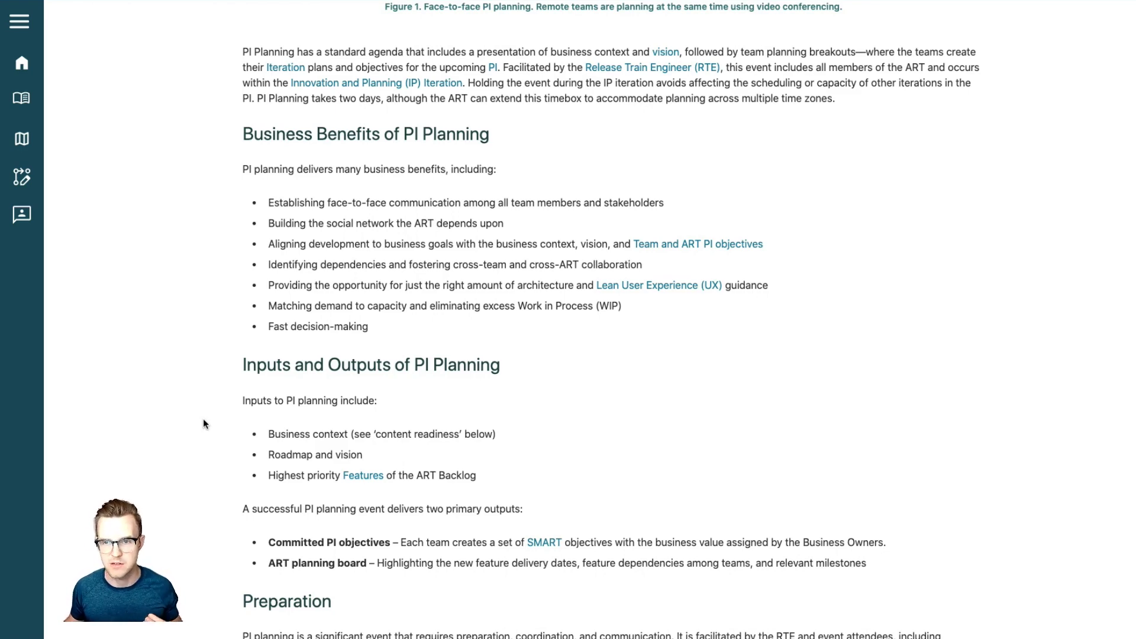
pyautogui.scroll(-2, 204, 423)
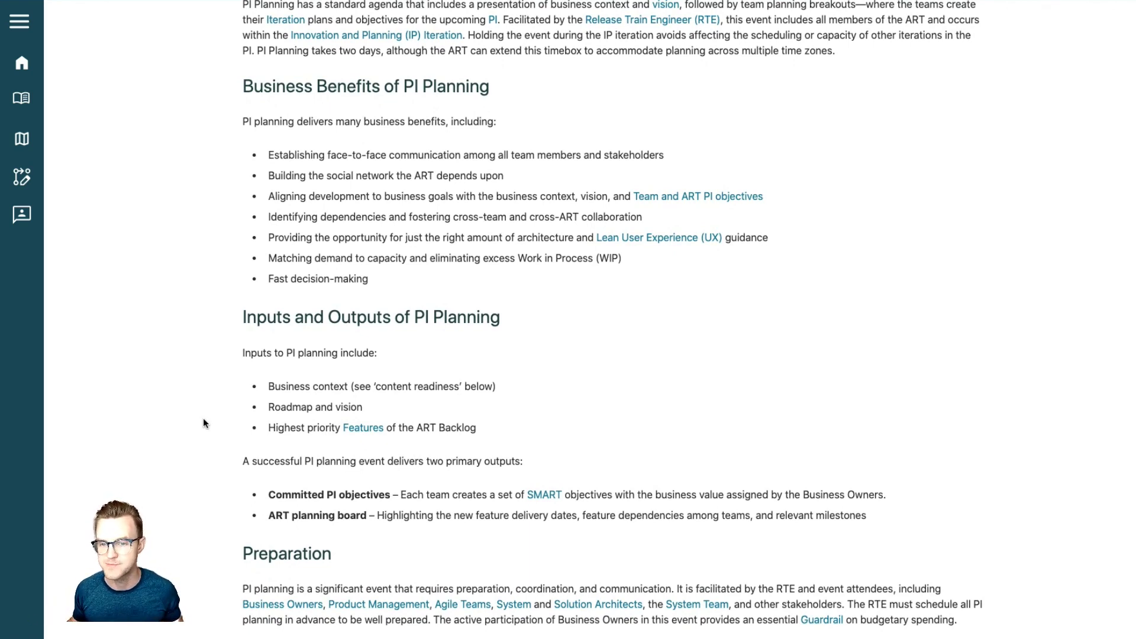
pyautogui.scroll(3, 203, 421)
pyautogui.scroll(-6, 203, 420)
pyautogui.scroll(-3, 204, 419)
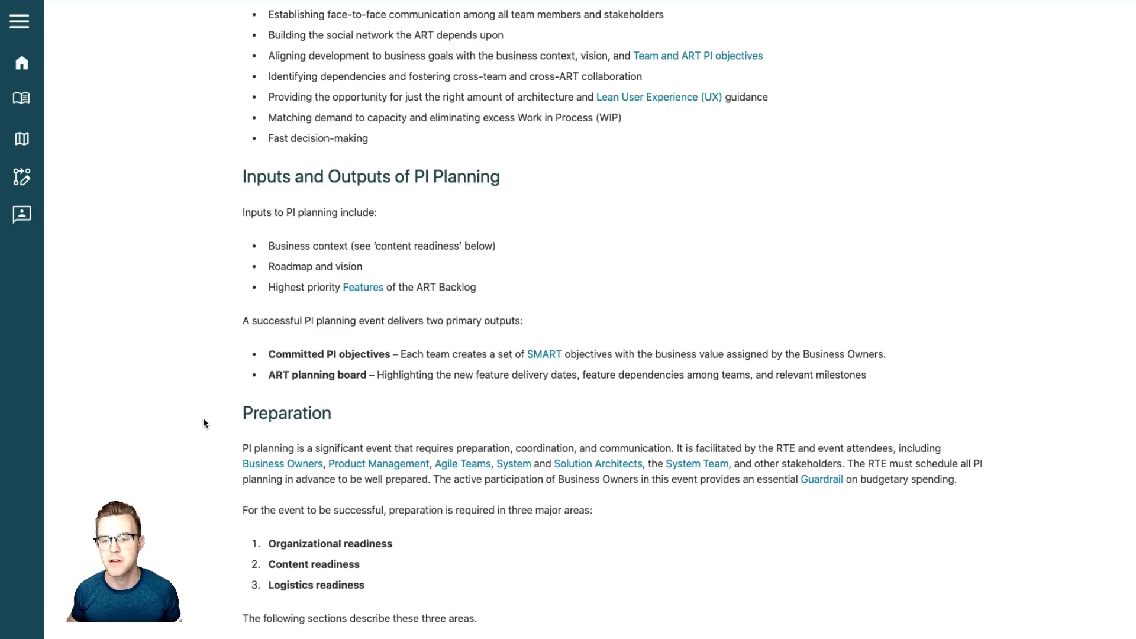
# - Scroll through Organizational, Content and Logistics Readiness down to the Standard Agenda's two-day schedule
pyautogui.scroll(-3, 204, 419)
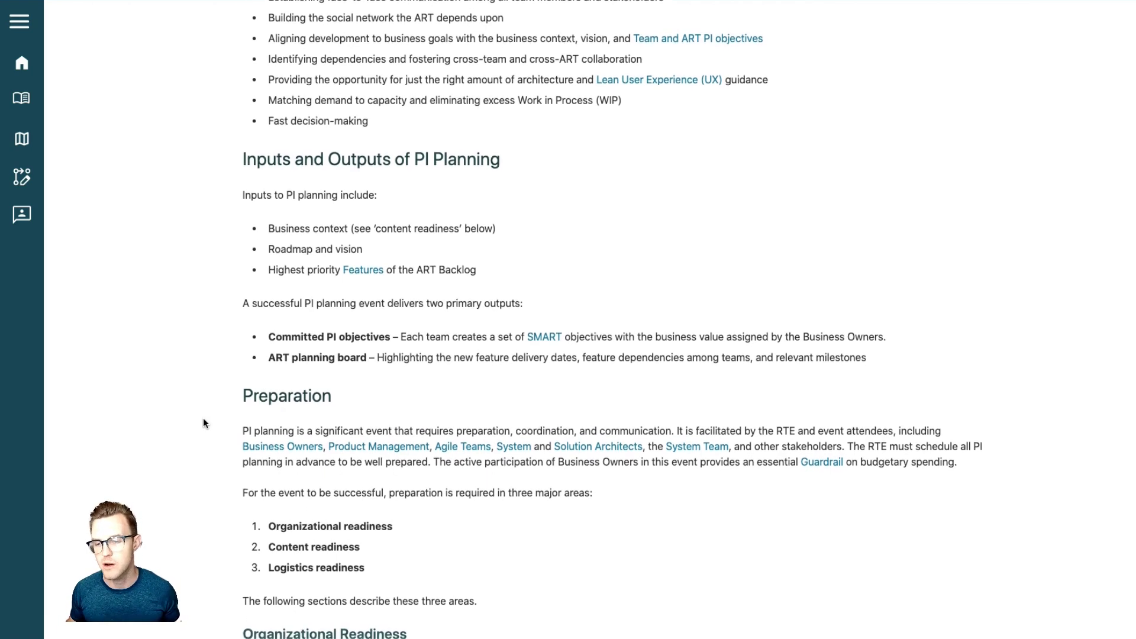
pyautogui.scroll(-3, 204, 419)
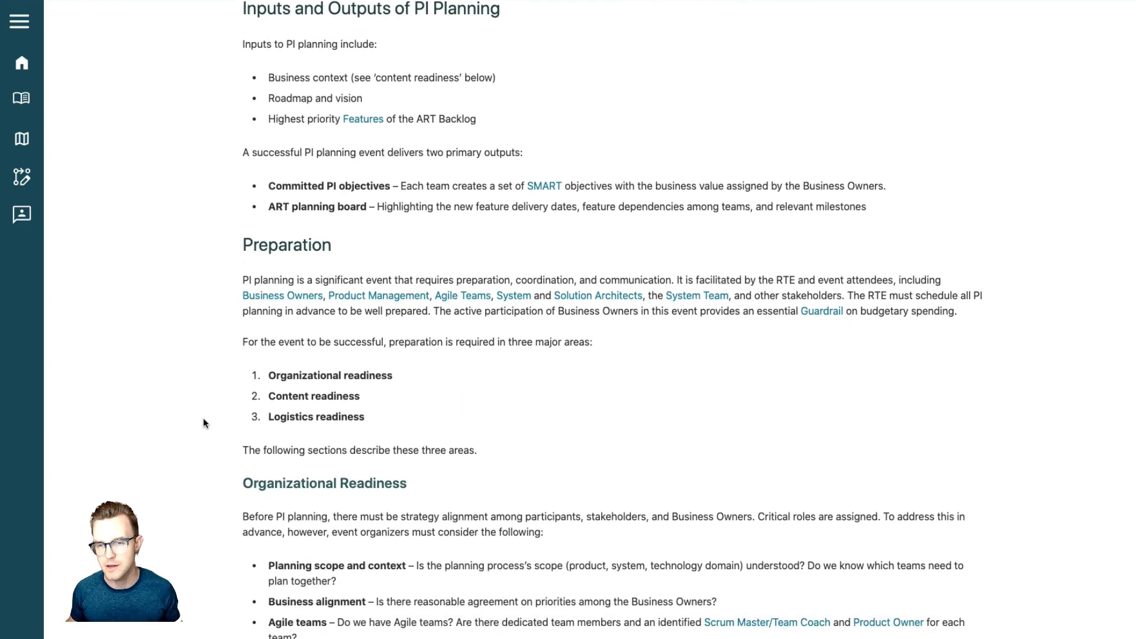
pyautogui.scroll(-3, 203, 422)
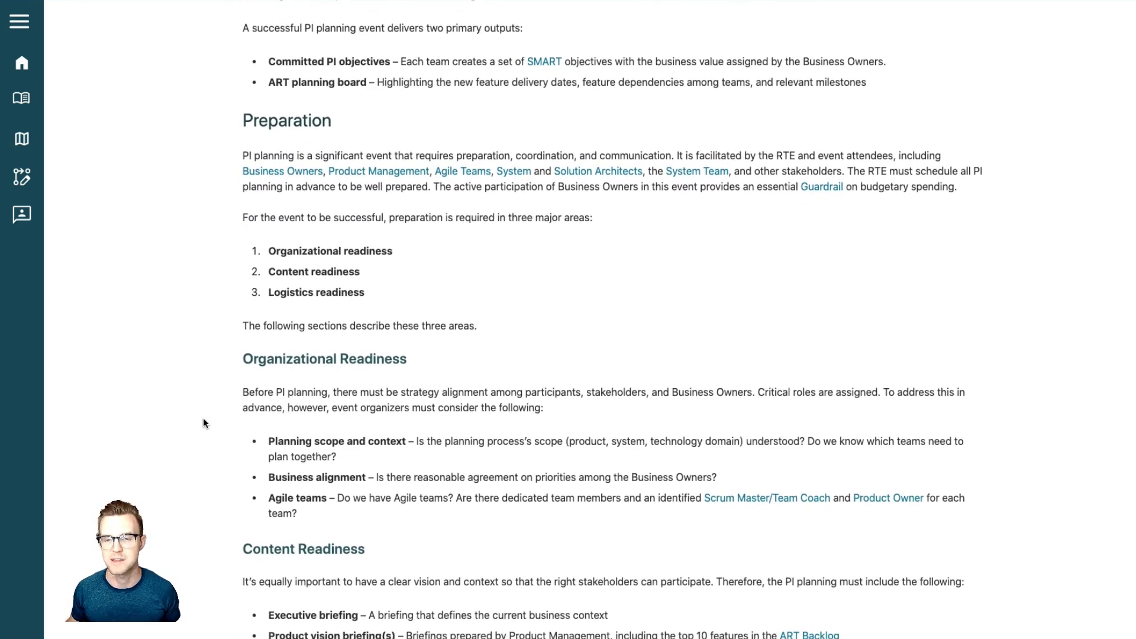
pyautogui.scroll(-1, 203, 422)
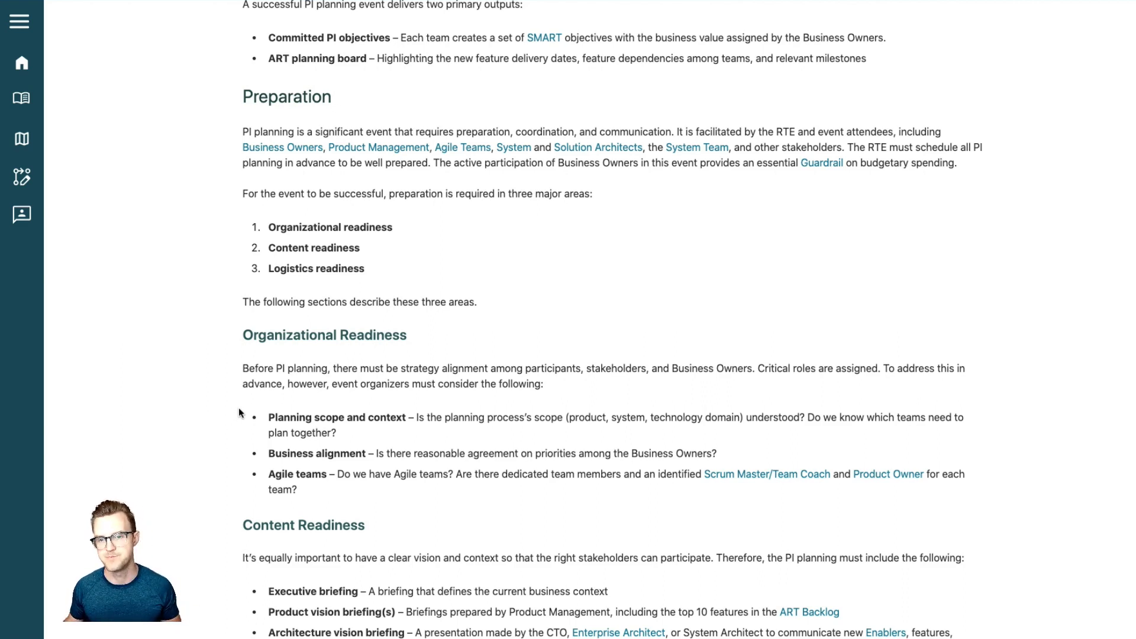
pyautogui.scroll(-1, 239, 413)
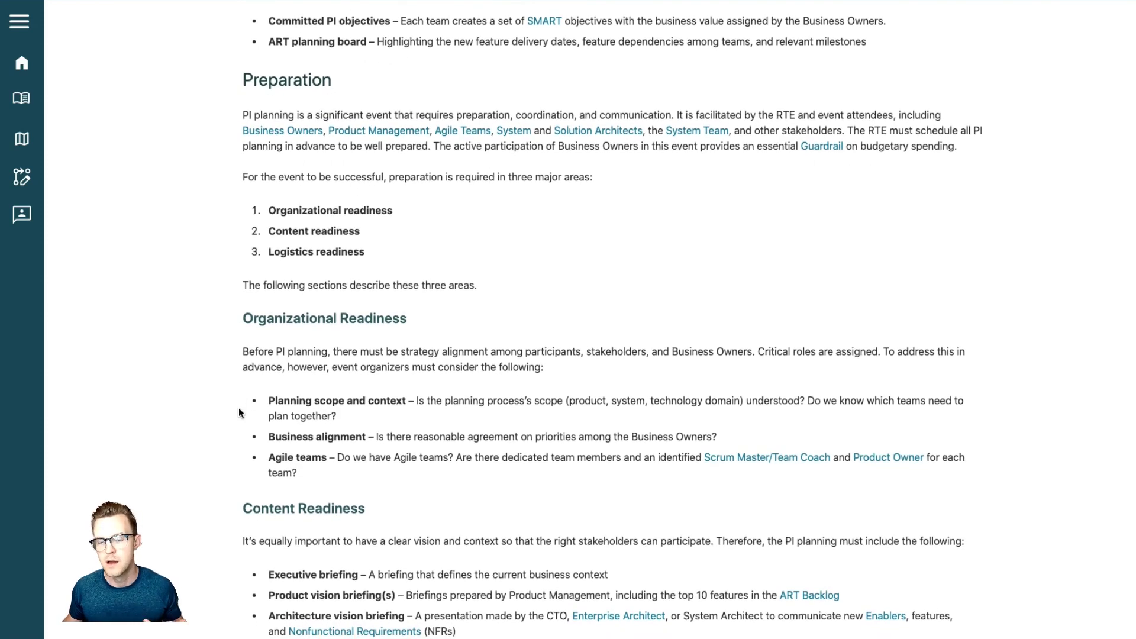
pyautogui.scroll(-3, 239, 412)
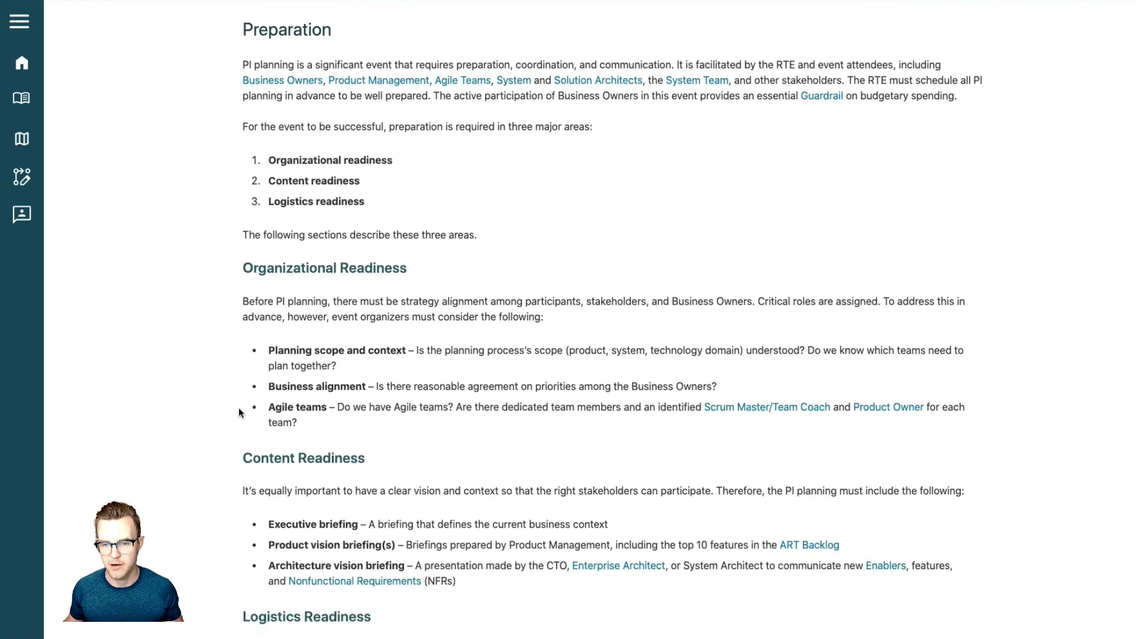
pyautogui.scroll(-20, 239, 408)
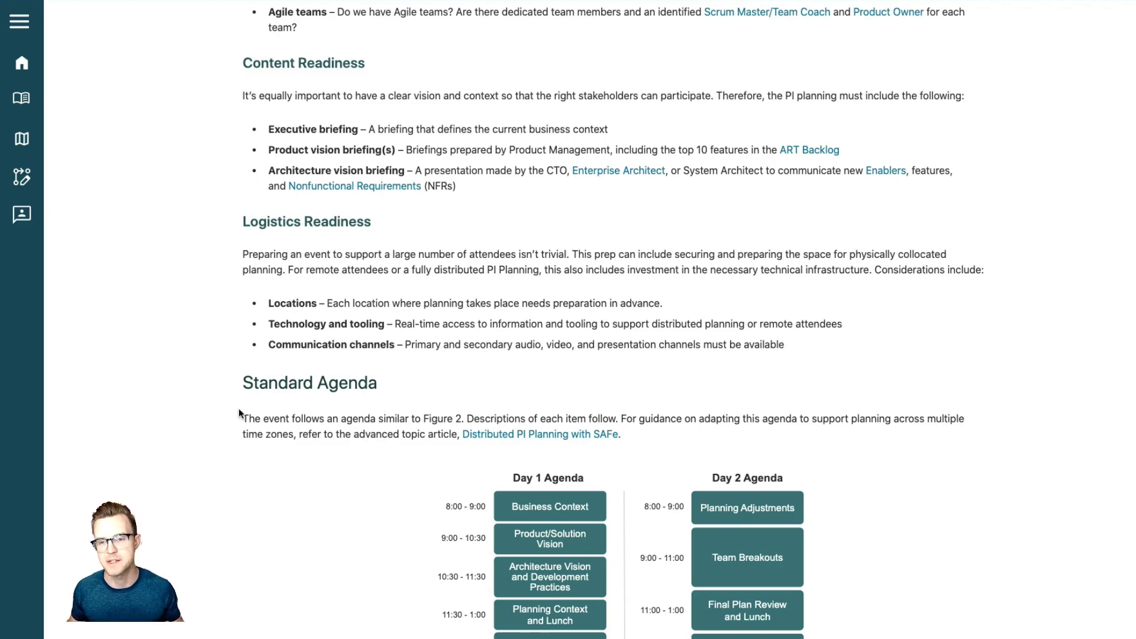
# - Scroll past Figure 2 and the Day 1 Agenda list to Figure 3, the ART Planning Board
pyautogui.scroll(-1, 239, 413)
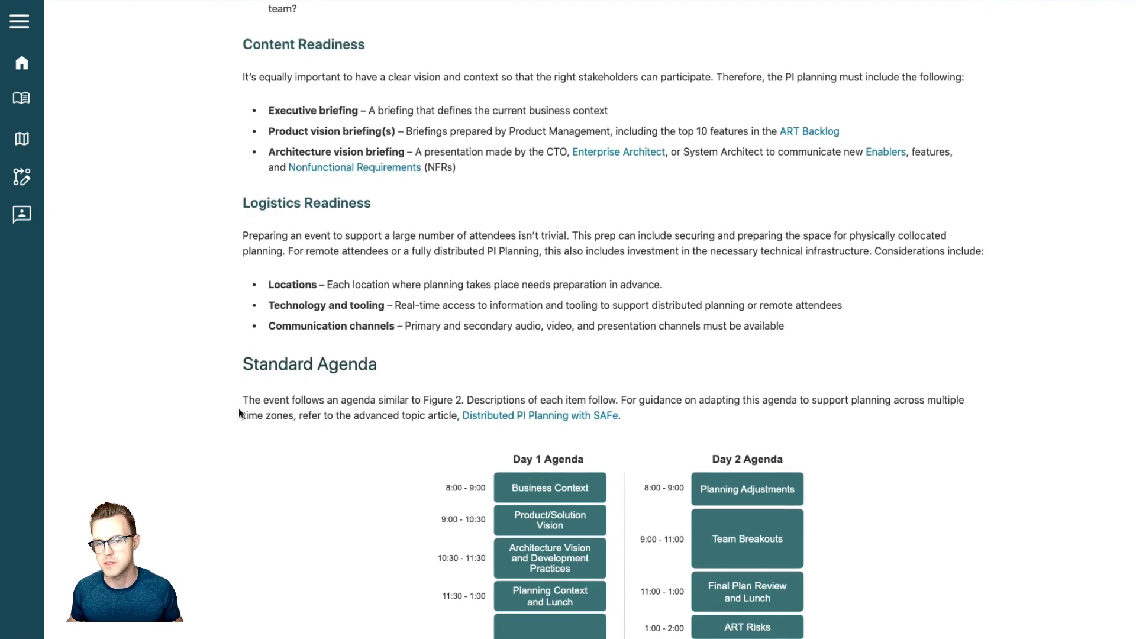
pyautogui.scroll(-5, 239, 413)
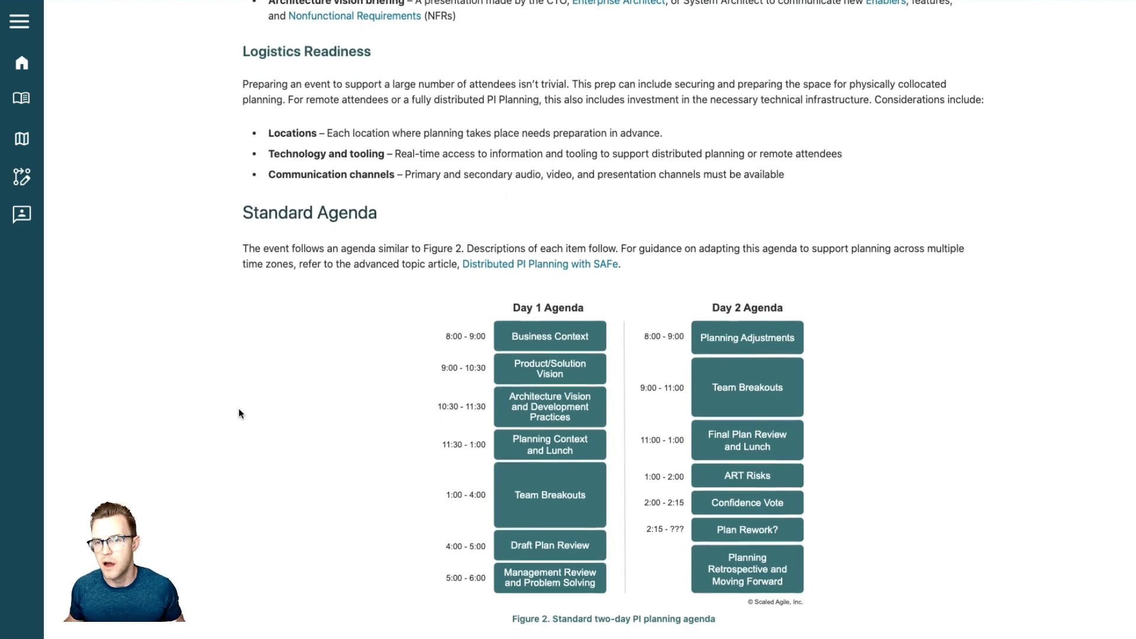
pyautogui.scroll(-3, 239, 412)
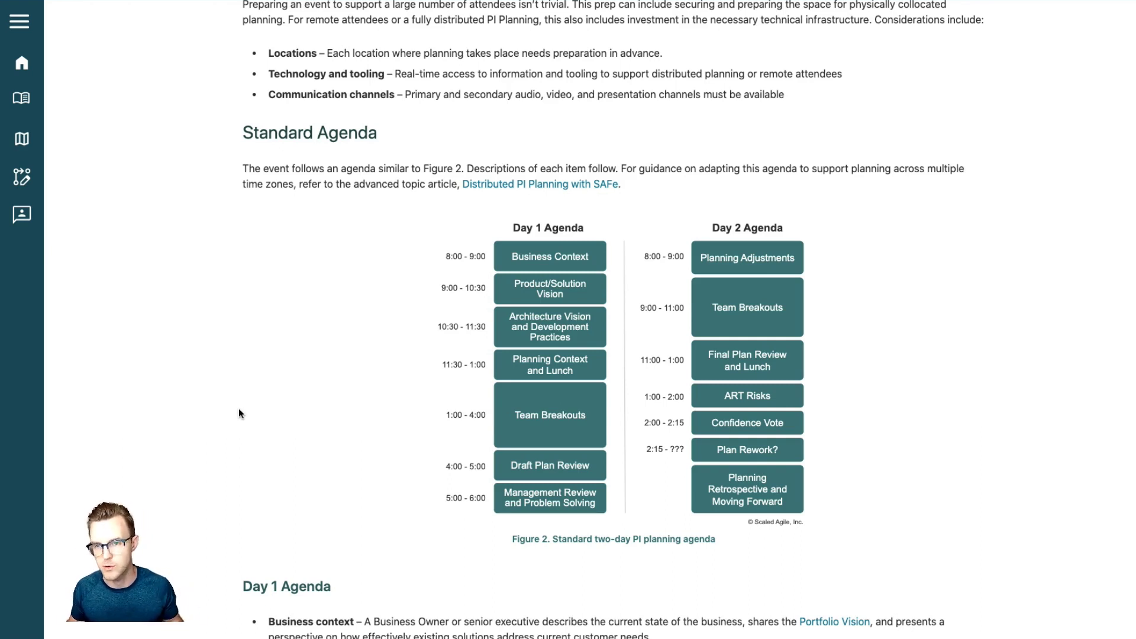
pyautogui.scroll(-2, 239, 408)
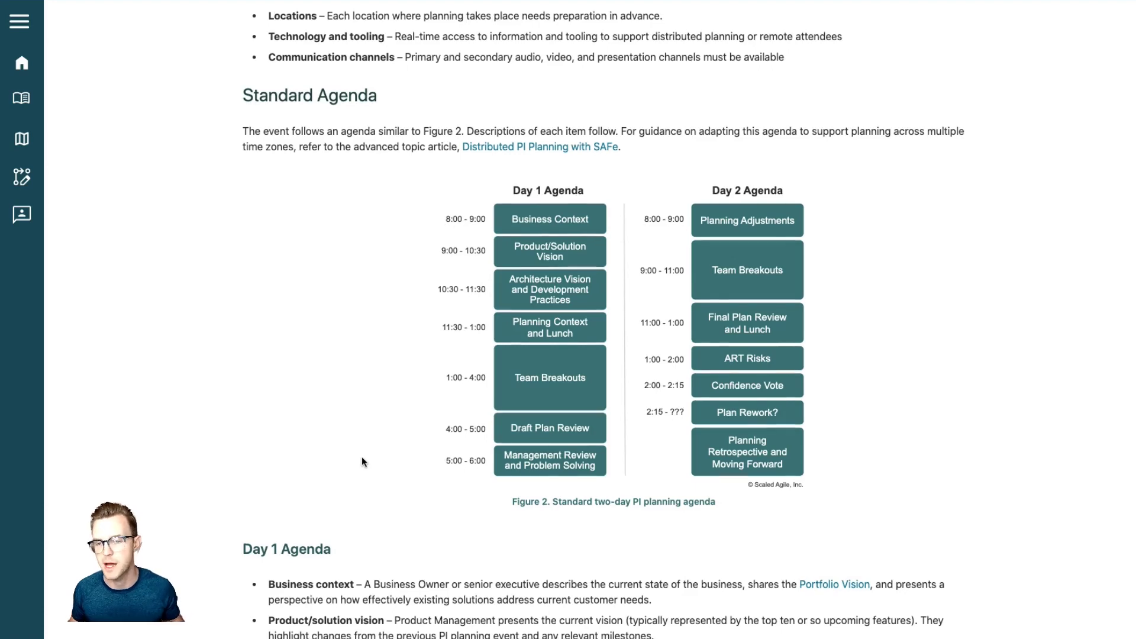
pyautogui.scroll(-2, 362, 461)
pyautogui.scroll(-2, 363, 461)
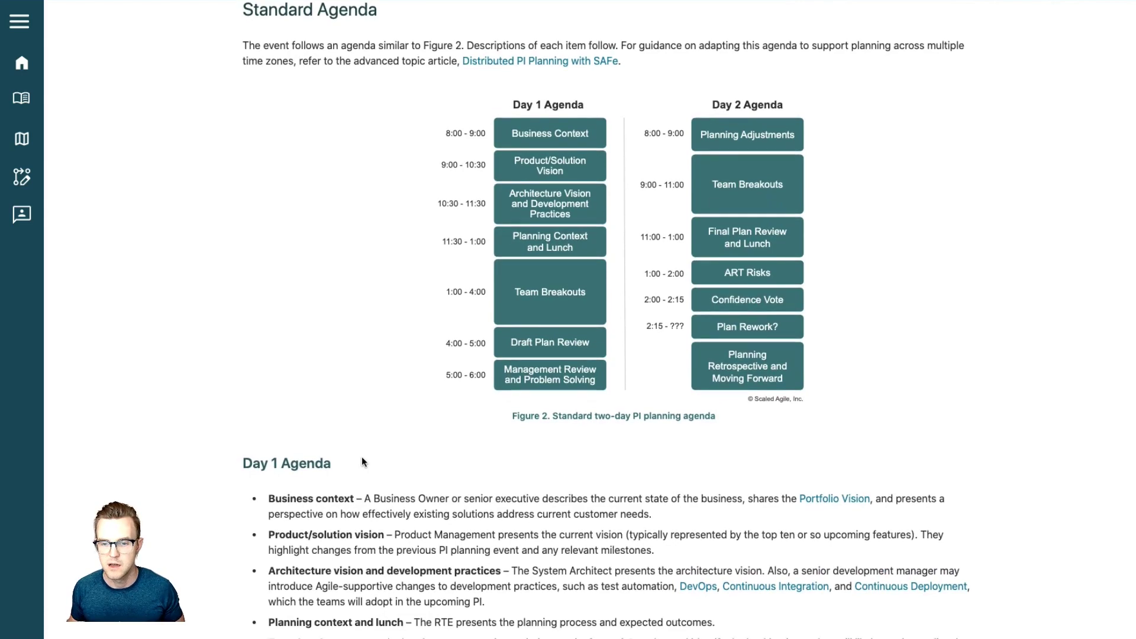
pyautogui.scroll(-10, 362, 461)
pyautogui.scroll(-5, 362, 461)
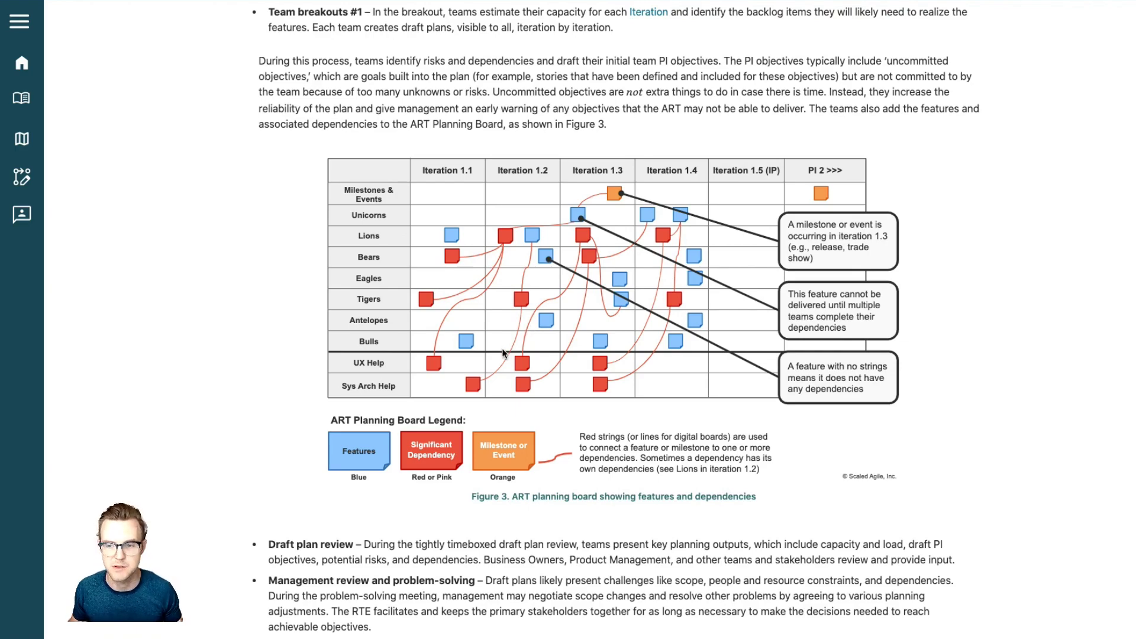
# - Scroll down through the rest of the SAFe PI Planning article
pyautogui.scroll(-1, 504, 353)
pyautogui.scroll(-10, 504, 354)
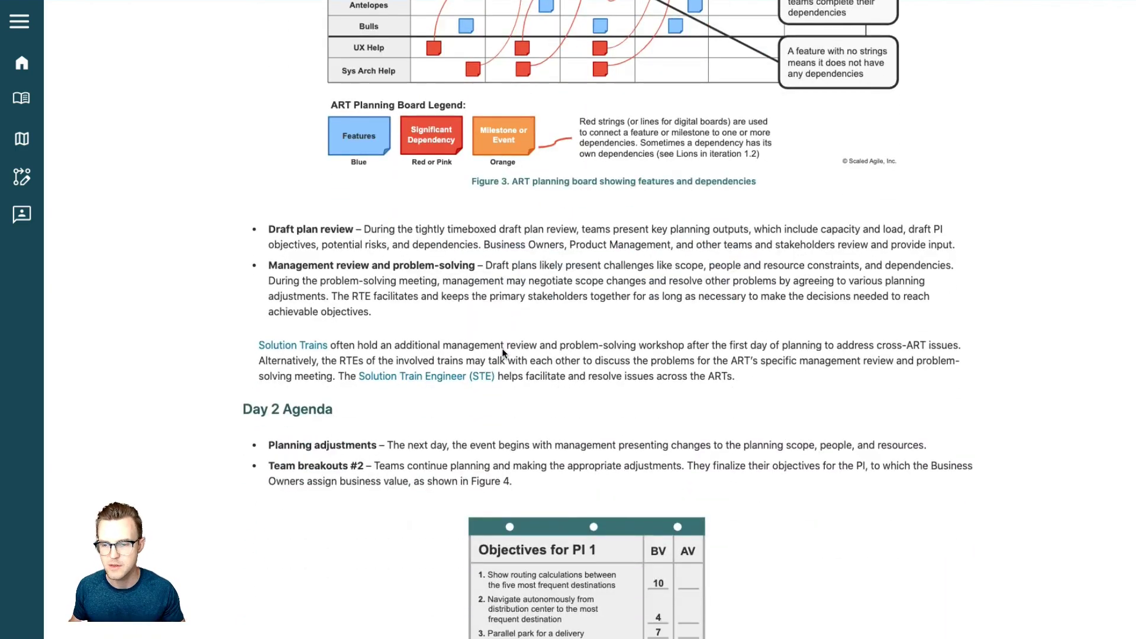
pyautogui.scroll(-3, 504, 353)
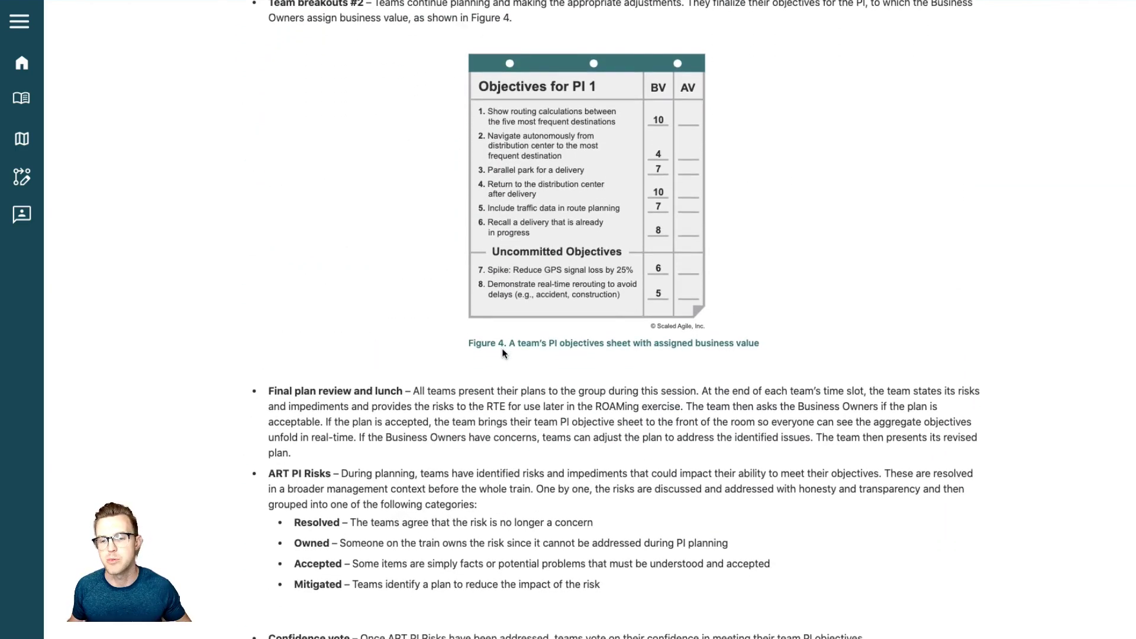
pyautogui.scroll(-9, 503, 349)
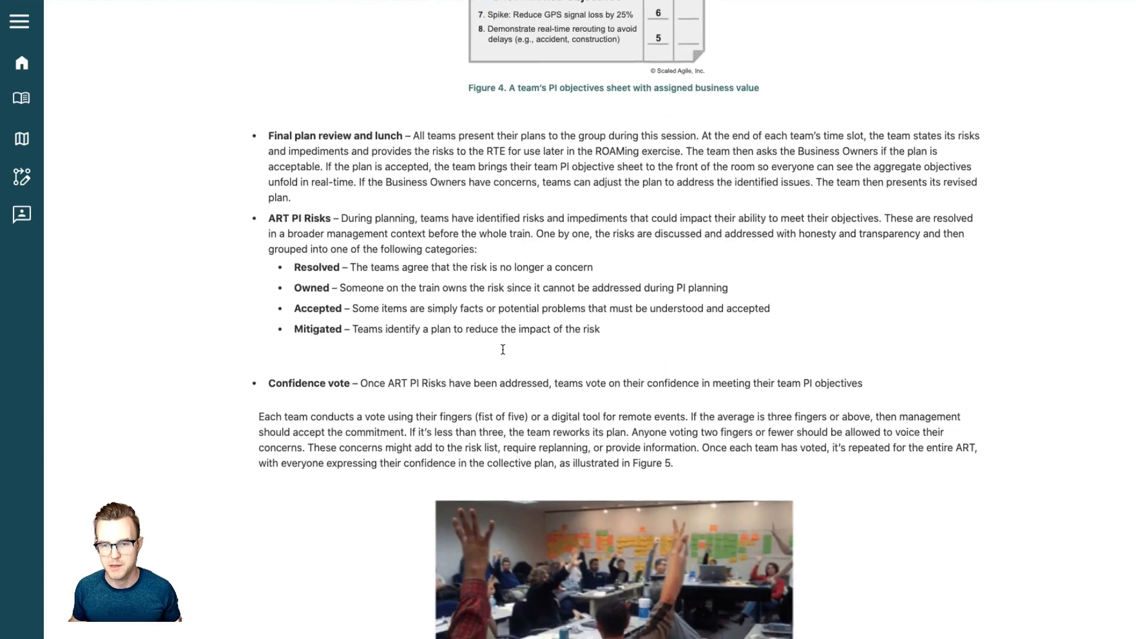
pyautogui.scroll(-1, 503, 352)
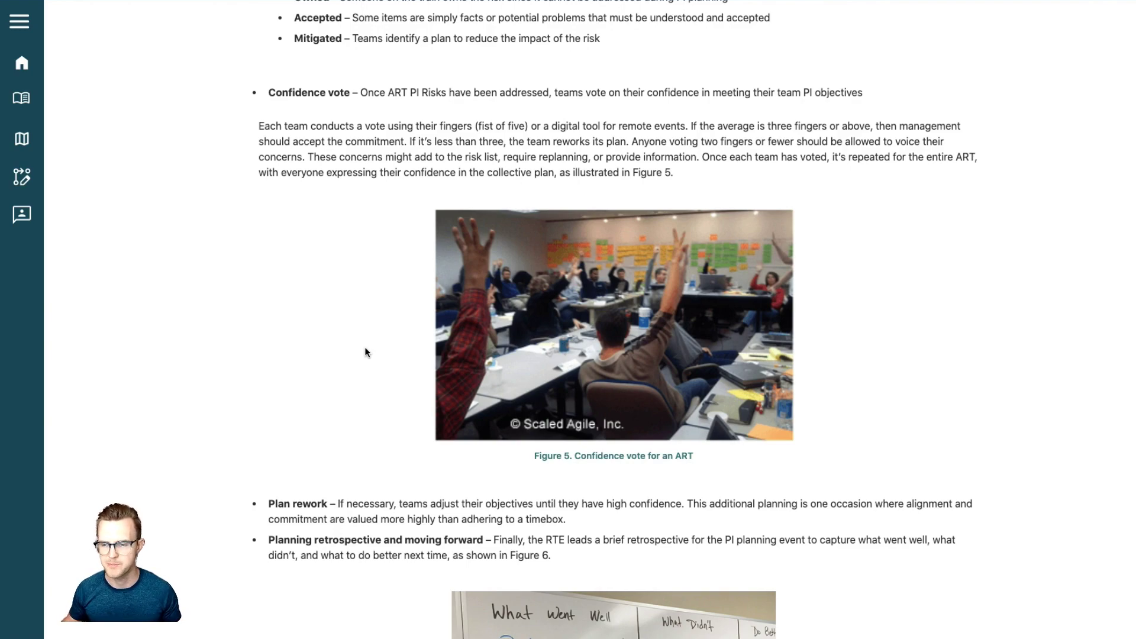
pyautogui.scroll(-10, 365, 352)
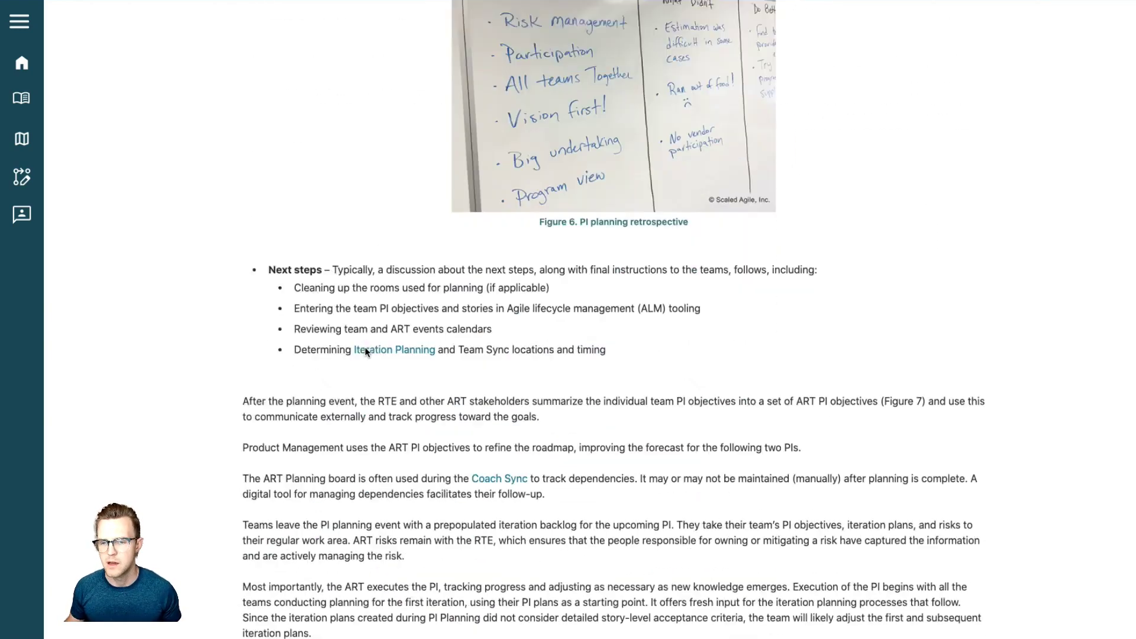
pyautogui.scroll(-8, 365, 349)
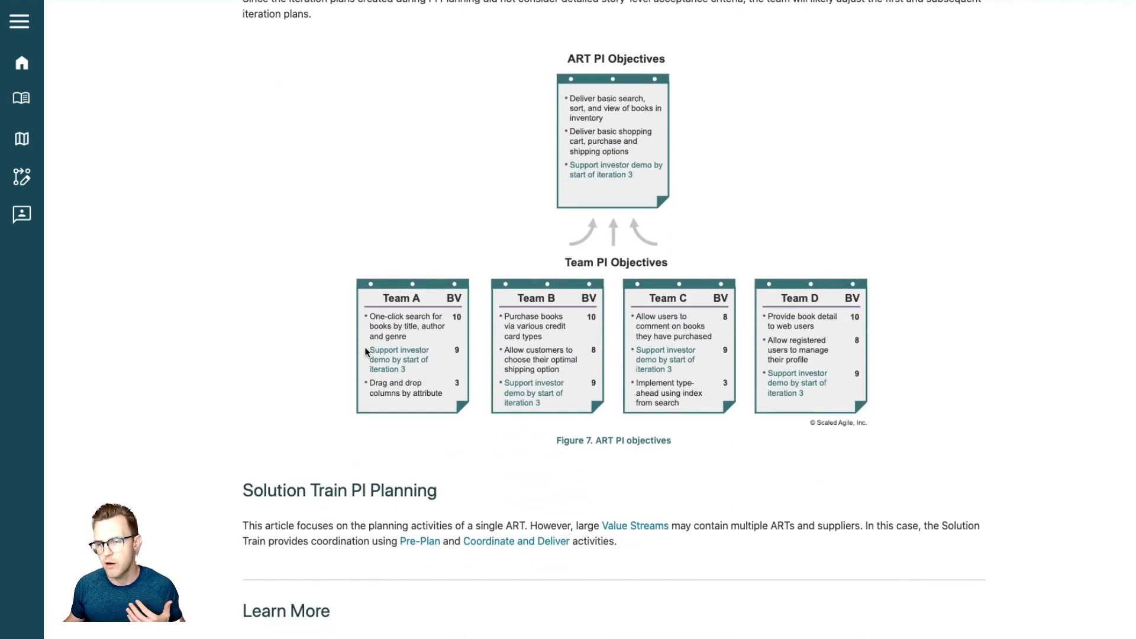
pyautogui.scroll(-1, 365, 351)
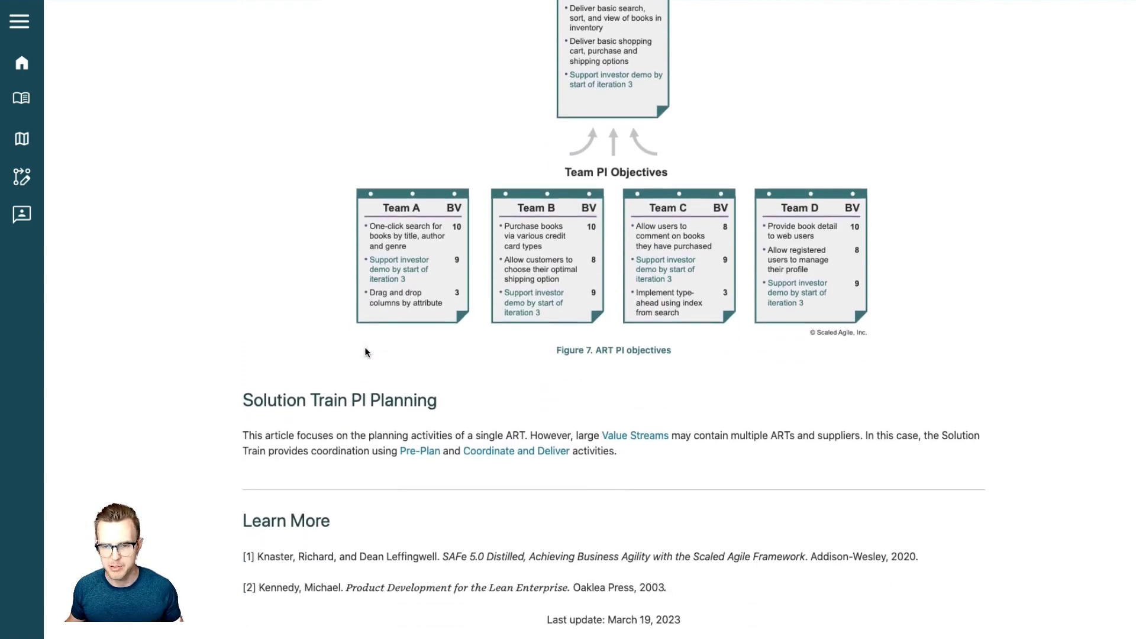
pyautogui.scroll(-1, 365, 352)
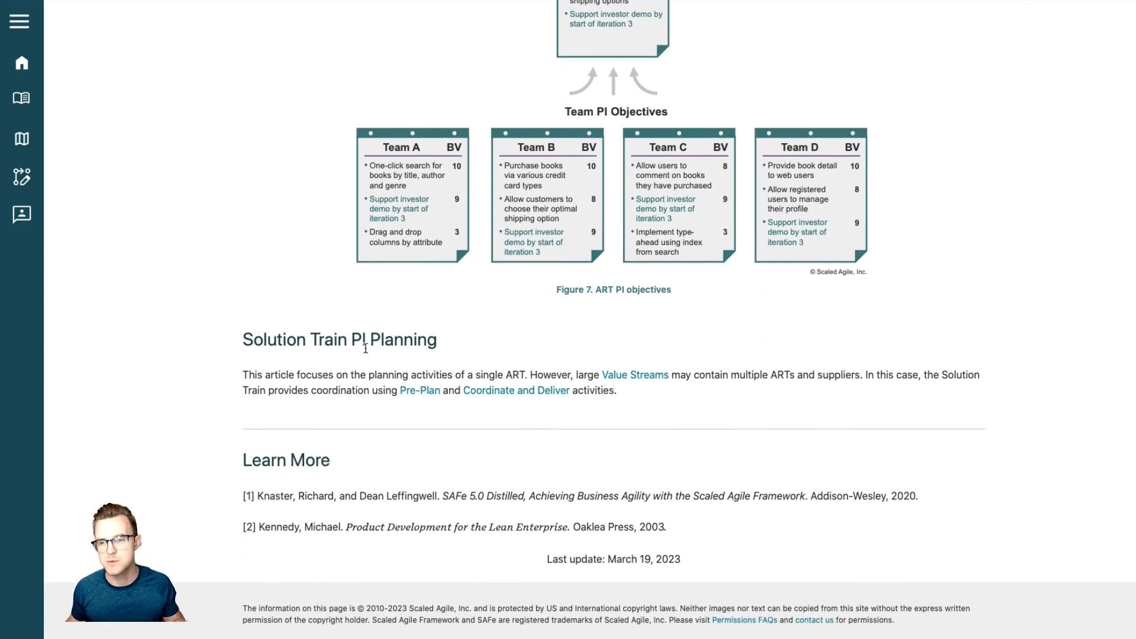
# - Scroll back up the article, then leave it for the Big Room Planning agenda page
pyautogui.scroll(6, 365, 349)
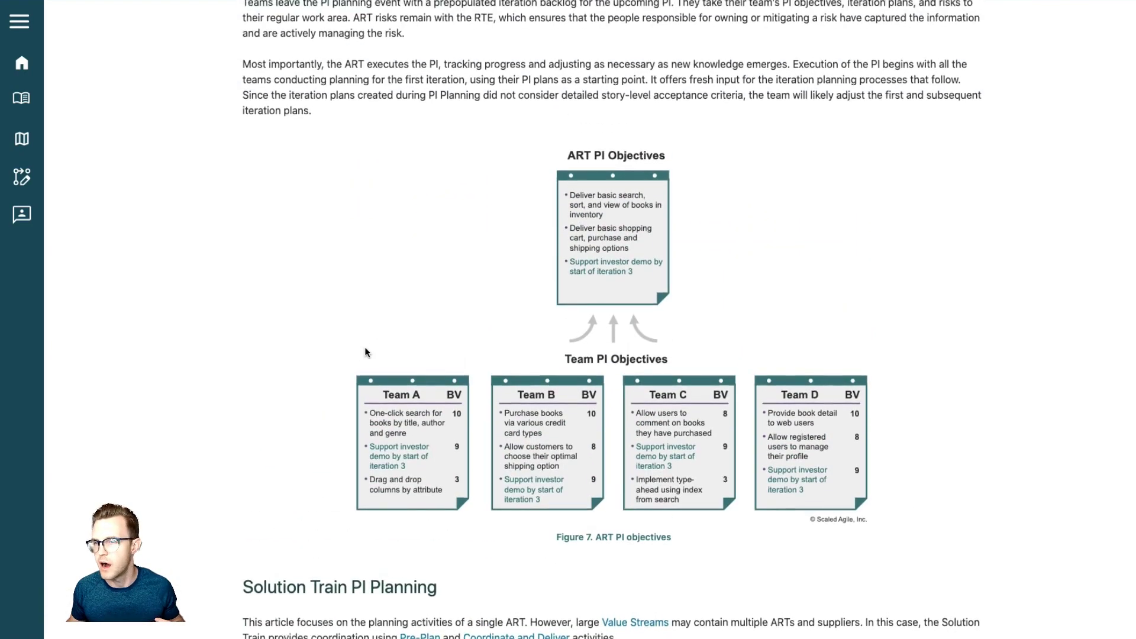
pyautogui.scroll(15, 366, 351)
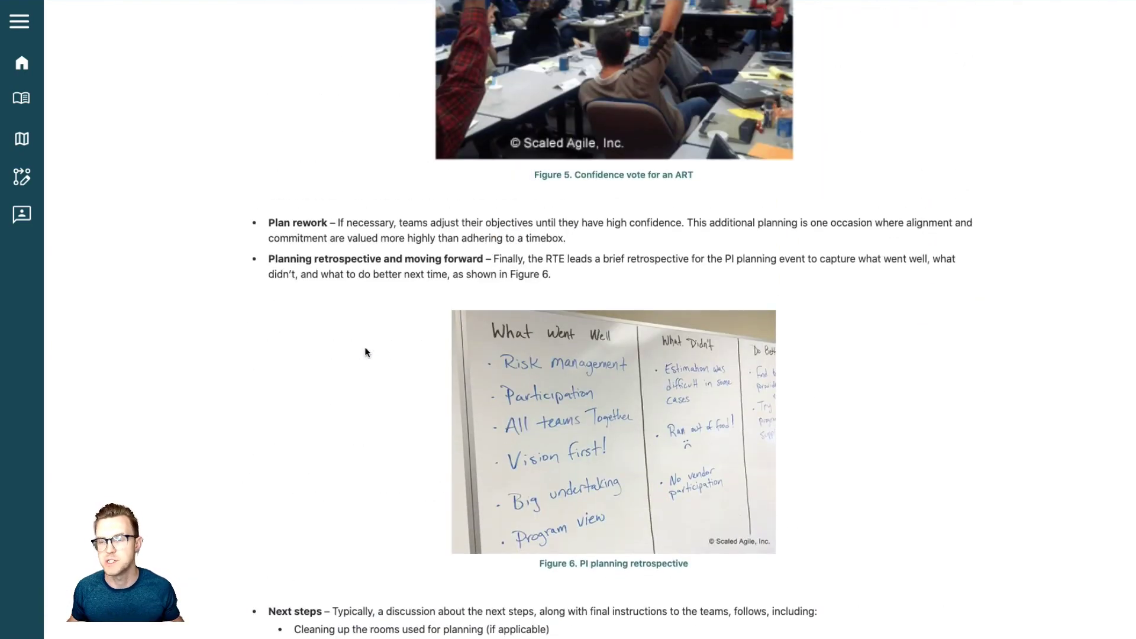
pyautogui.scroll(10, 364, 352)
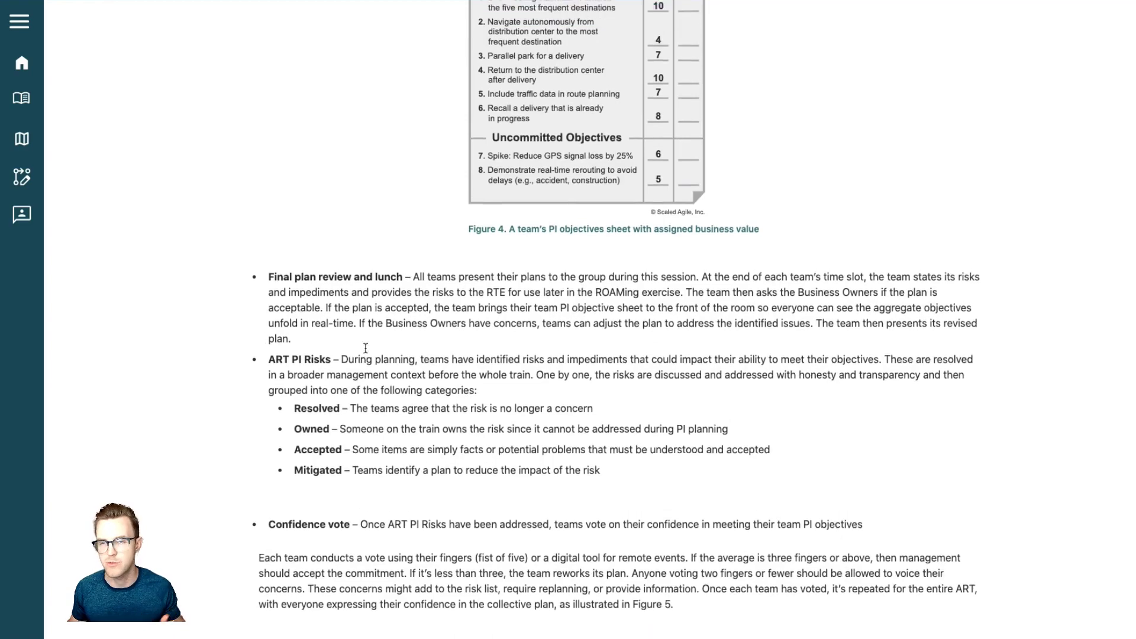
pyautogui.scroll(15, 365, 348)
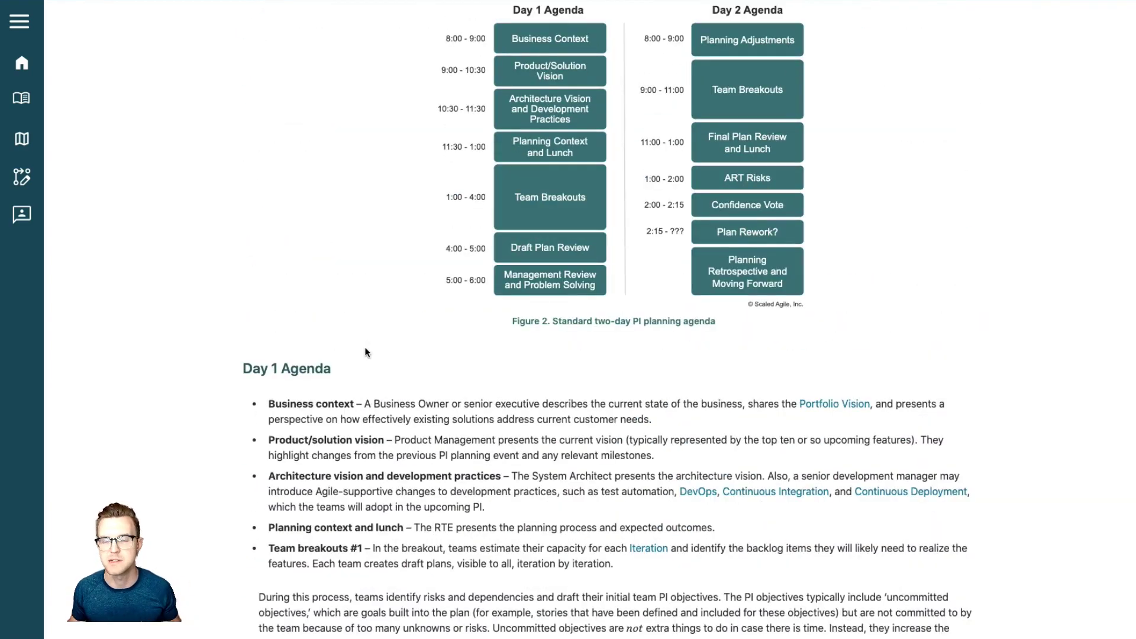
pyautogui.scroll(12, 365, 351)
pyautogui.scroll(15, 365, 351)
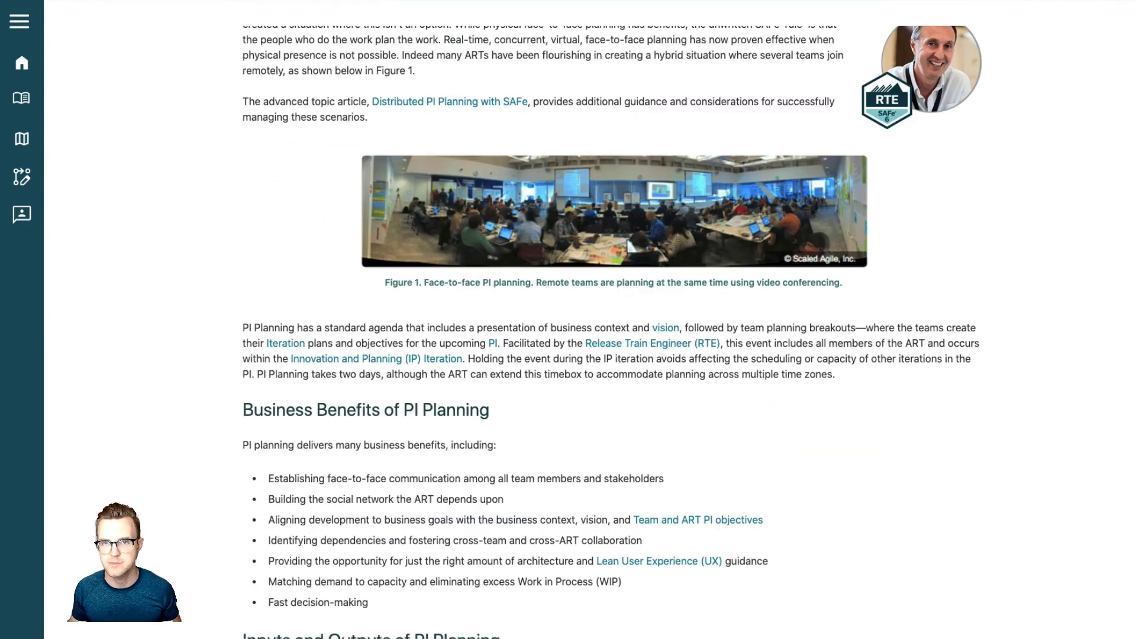
pyautogui.press('super+w')
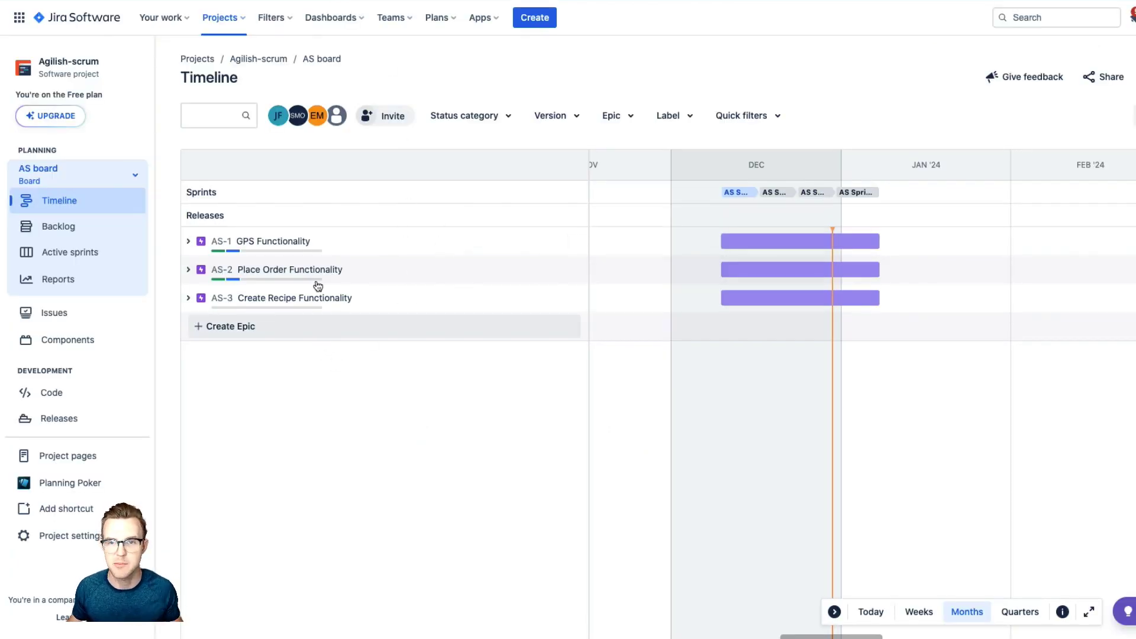
# - Expand the GPS and Place Order Functionality epics and link AS-25 as a dependency of AS-9
pyautogui.click(190, 244)
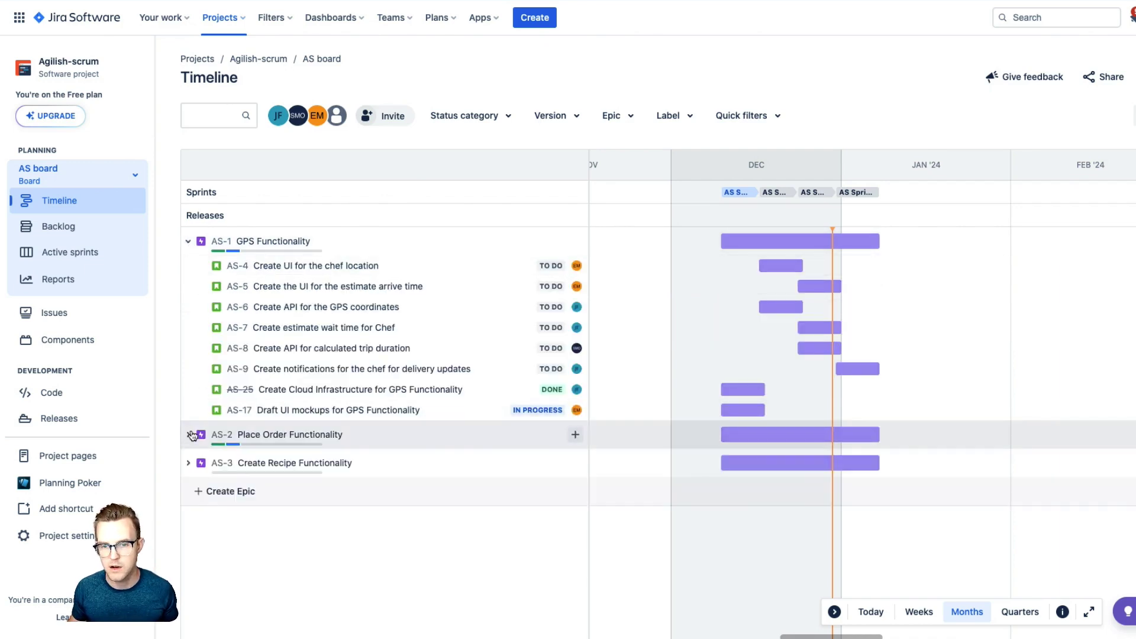
pyautogui.click(189, 435)
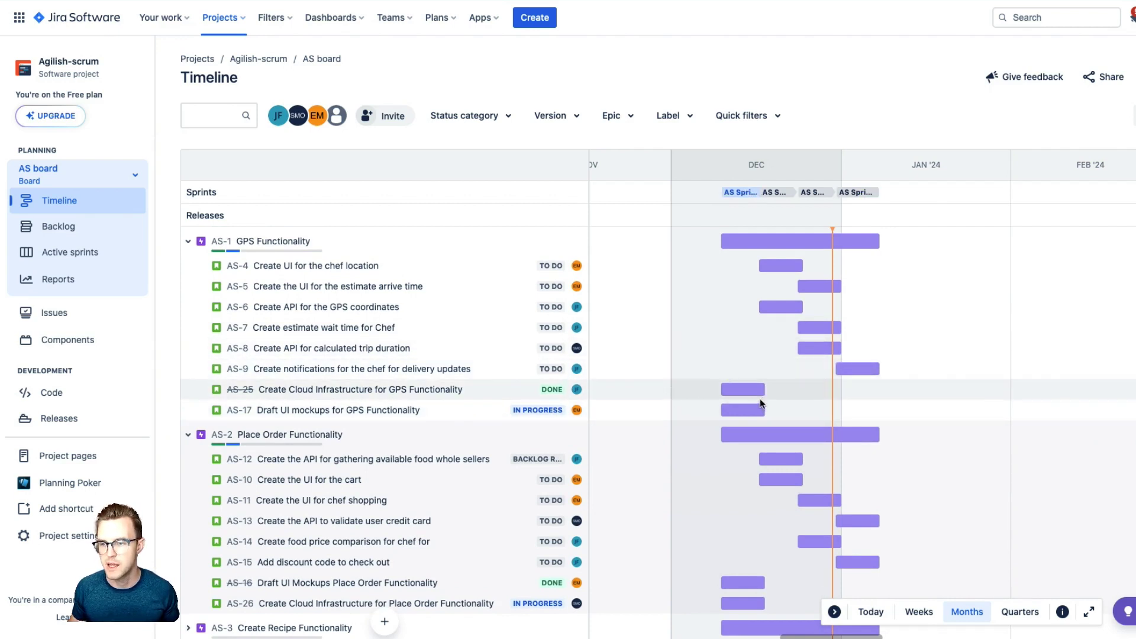
pyautogui.moveTo(758, 402); pyautogui.dragTo(846, 368)
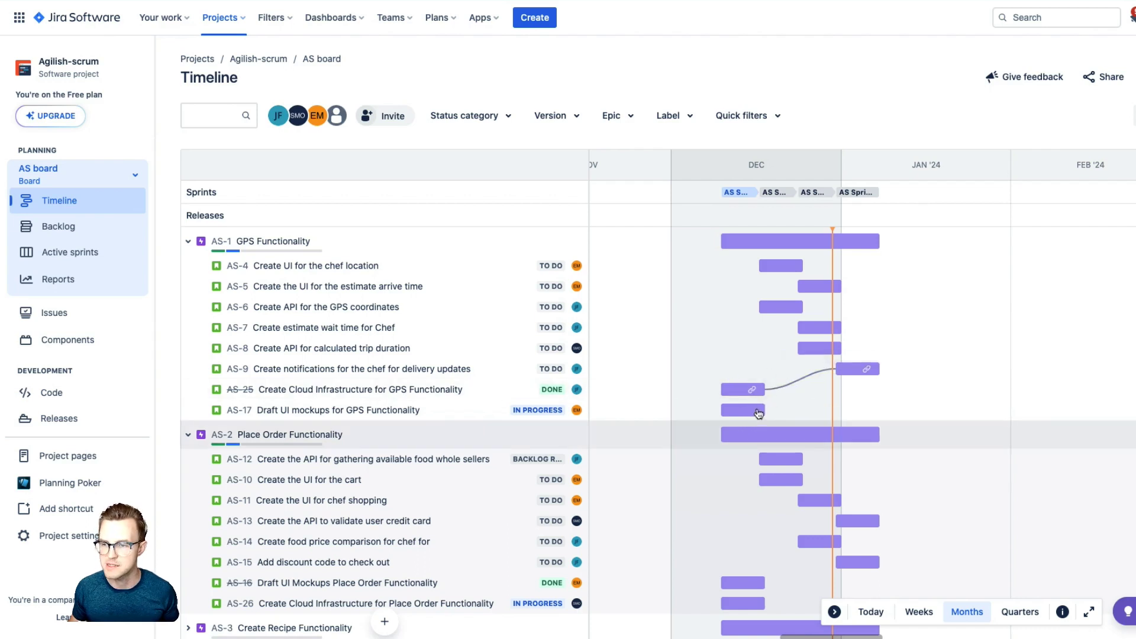
# - Link AS-17 to AS-25 as a dependency, which shows as conflicting
pyautogui.click(733, 403)
pyautogui.moveTo(733, 404); pyautogui.dragTo(737, 384)
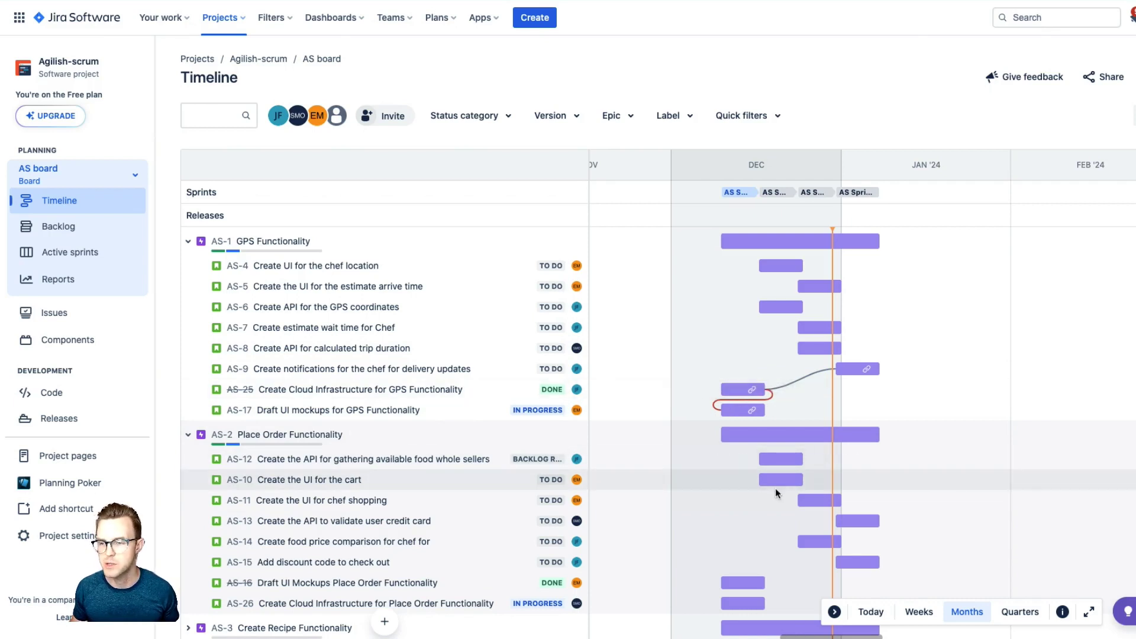
pyautogui.scroll(-1, 791, 489)
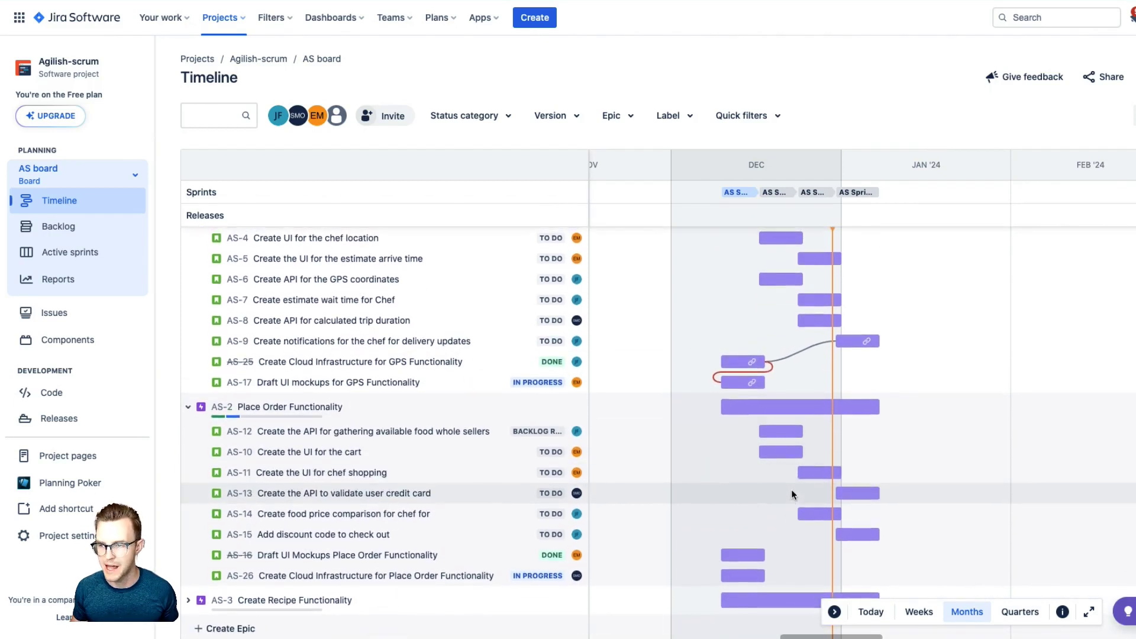
pyautogui.scroll(1, 791, 488)
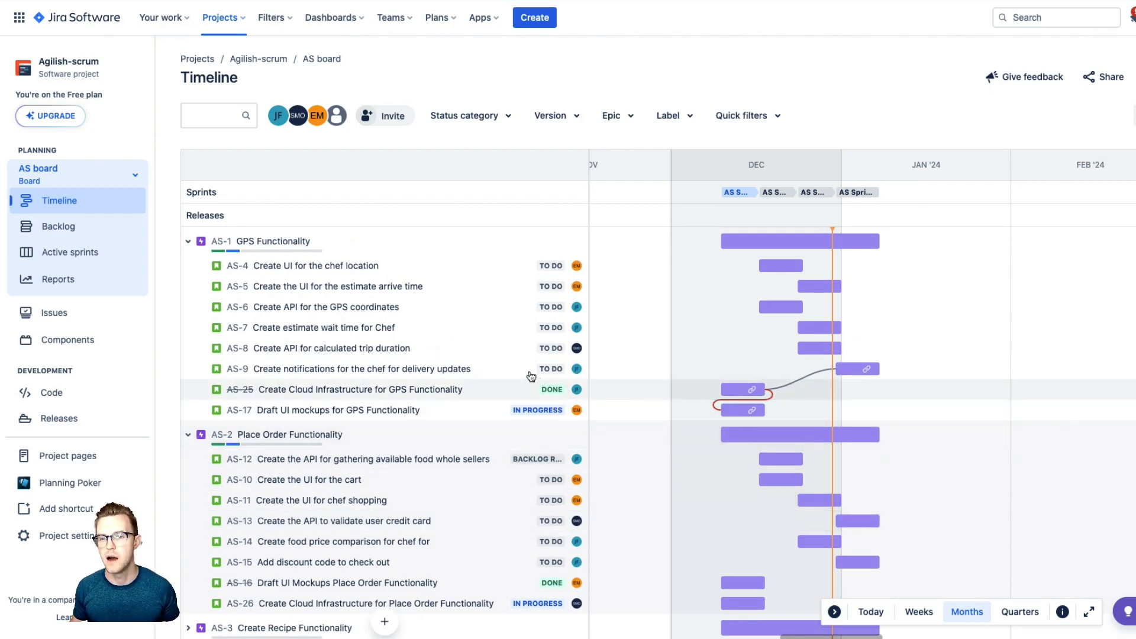
pyautogui.moveTo(535, 325)
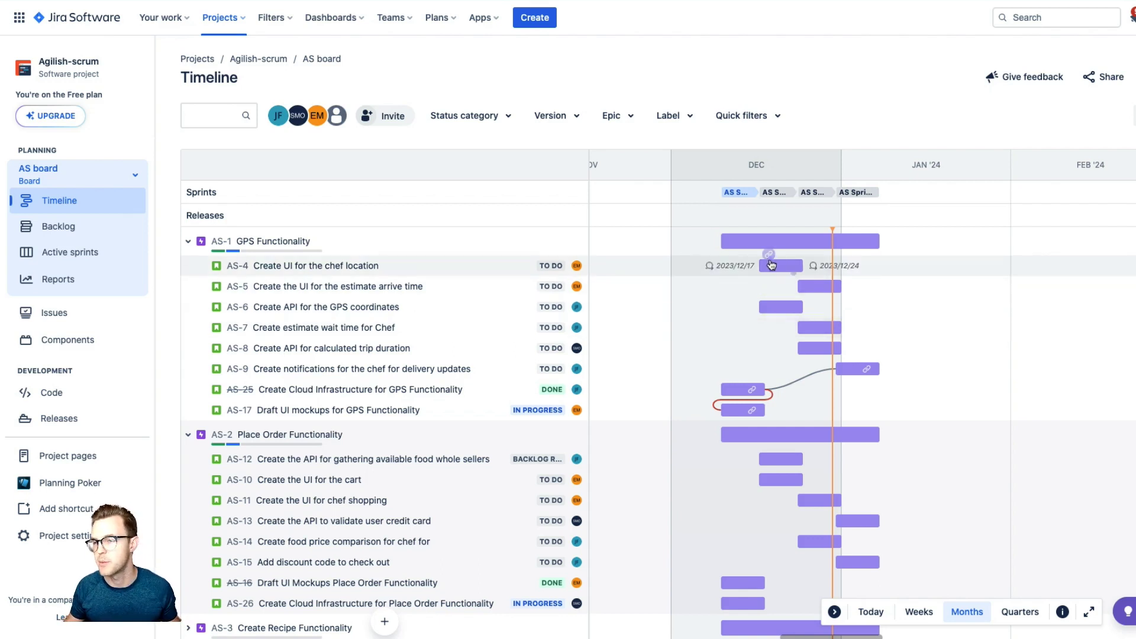
pyautogui.moveTo(813, 333)
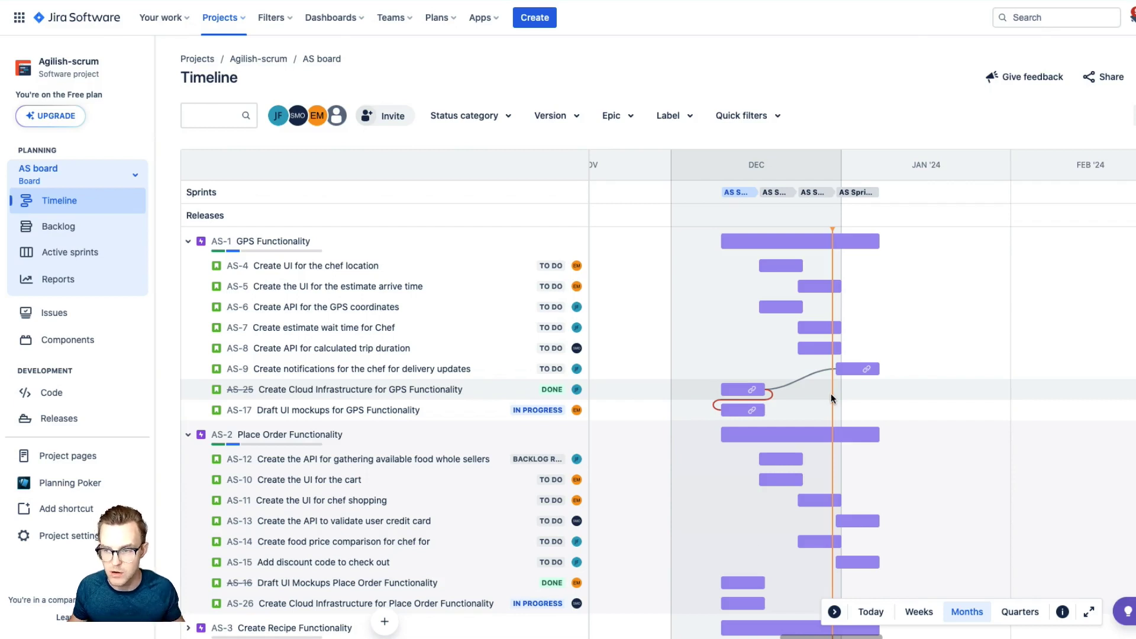
pyautogui.moveTo(811, 354)
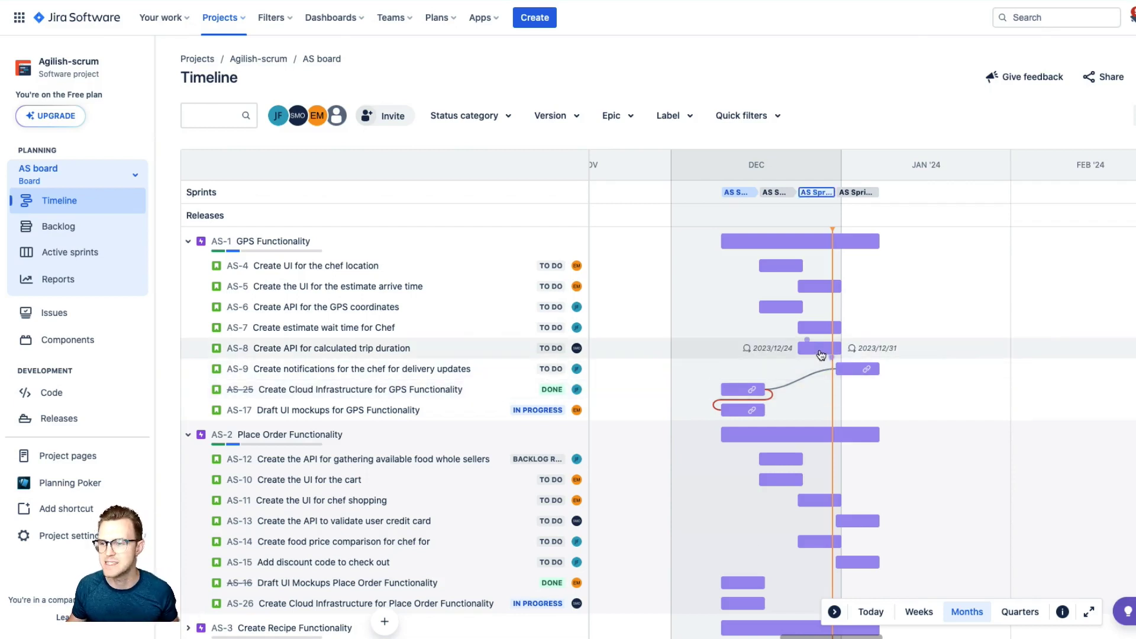
pyautogui.moveTo(812, 354)
pyautogui.mouseDown()
pyautogui.moveTo(789, 350)
pyautogui.moveTo(824, 341)
pyautogui.moveTo(863, 350)
pyautogui.moveTo(822, 354)
pyautogui.mouseUp()
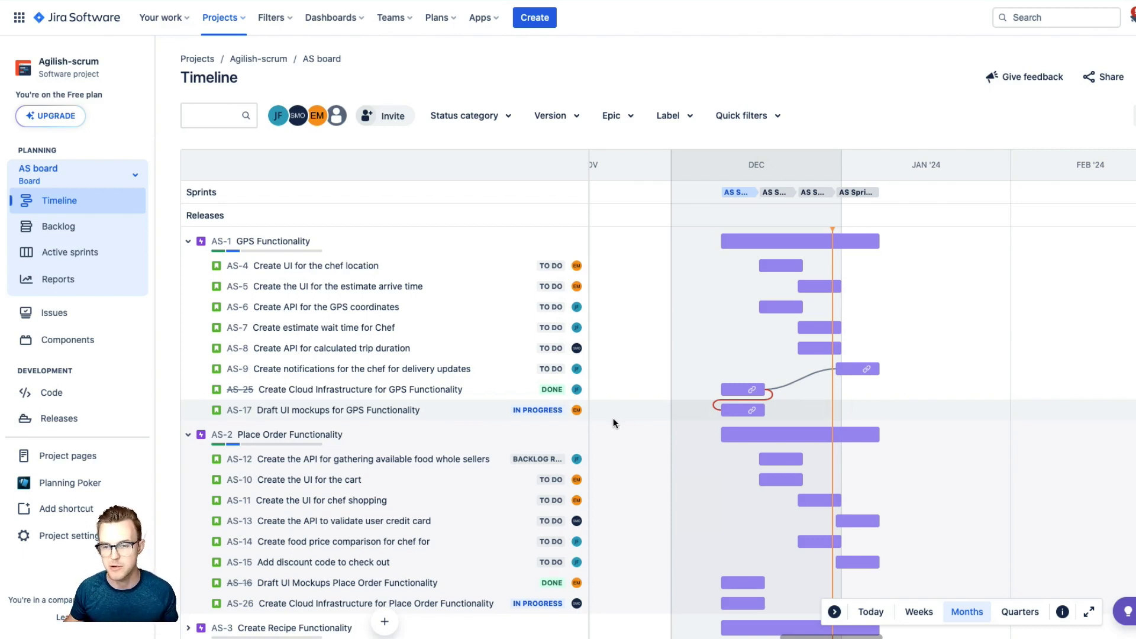
pyautogui.scroll(-1, 639, 426)
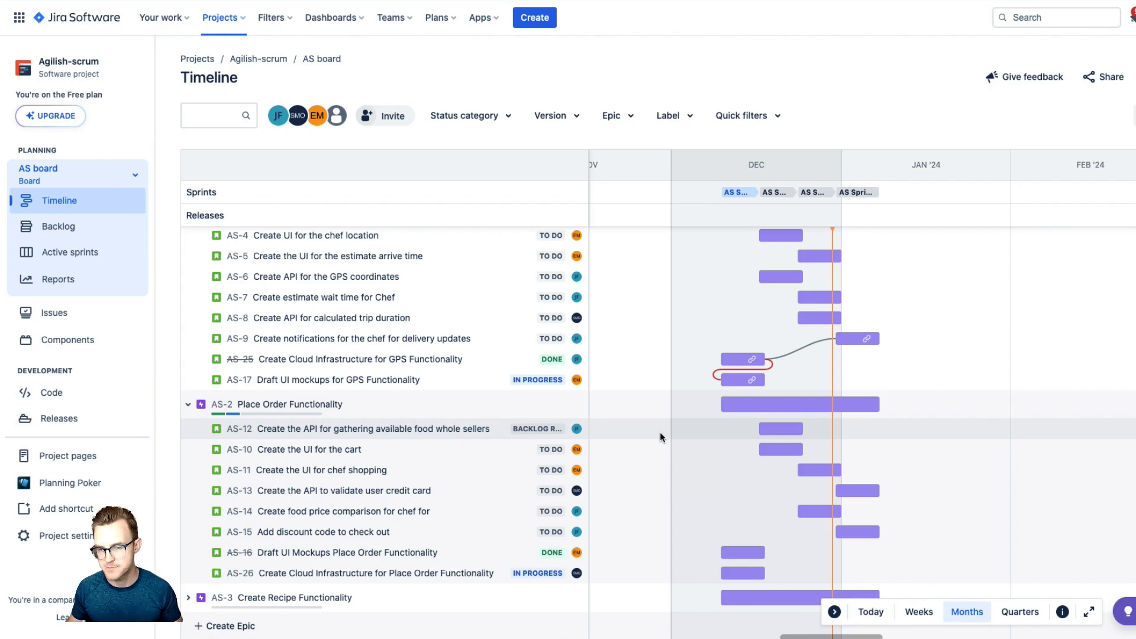
pyautogui.scroll(1, 624, 417)
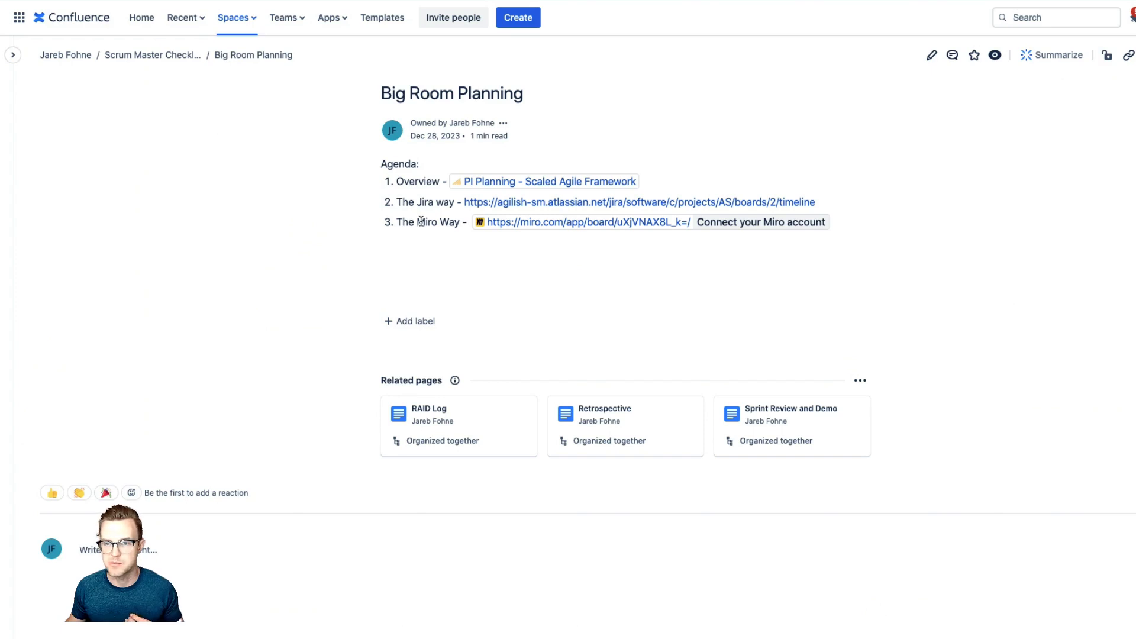
pyautogui.moveTo(403, 222); pyautogui.dragTo(450, 222)
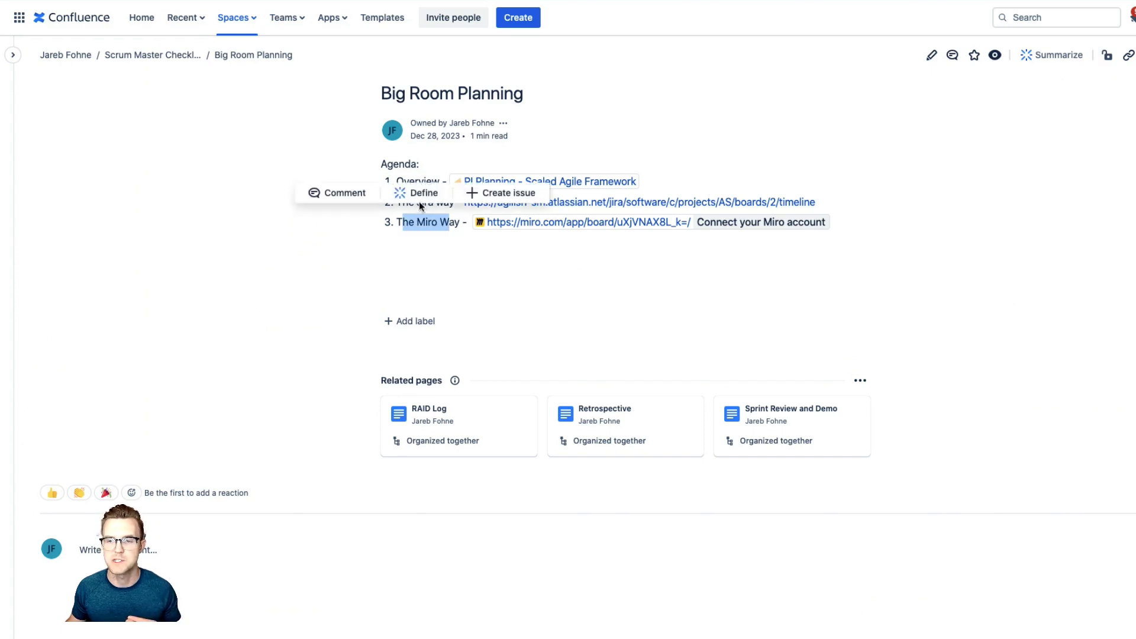
pyautogui.click(391, 255)
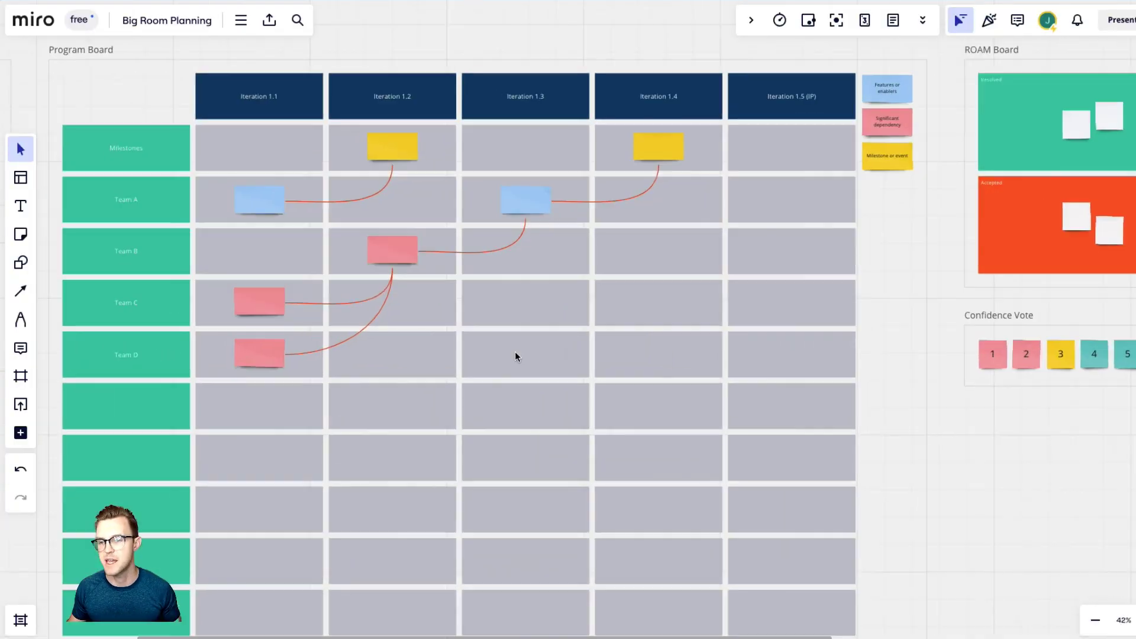
# - Zoom and pan the Miro board across the ROAM board, team boards, iteration table and full Program Board
pyautogui.scroll(-5, 515, 355)
pyautogui.scroll(-1, 516, 355)
pyautogui.scroll(3, 515, 355)
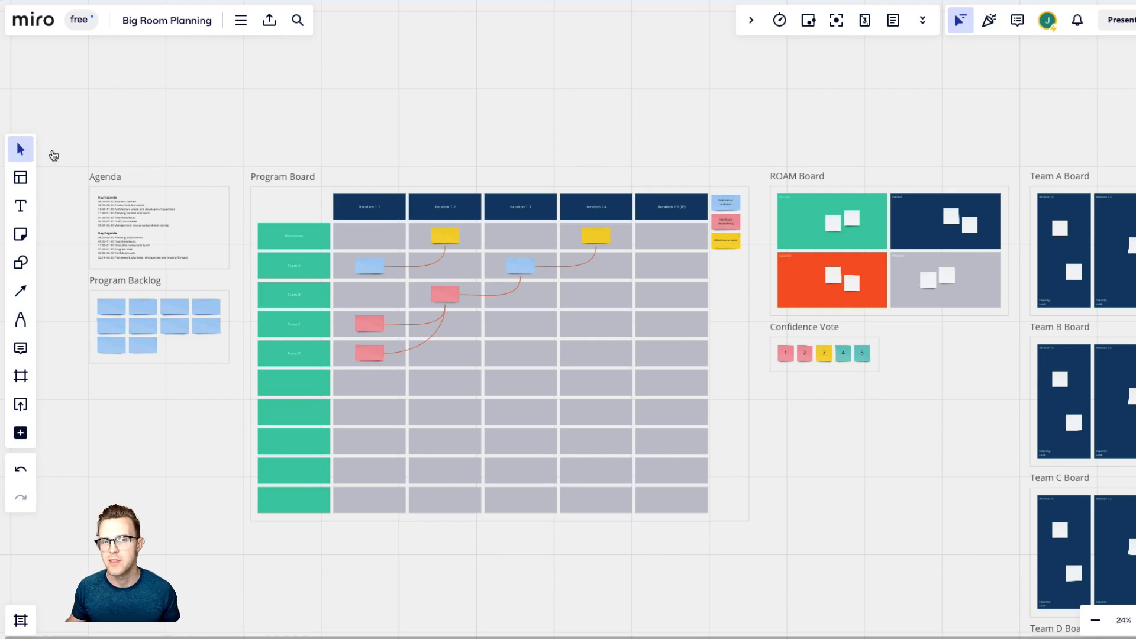
pyautogui.moveTo(739, 403); pyautogui.dragTo(314, 342)
pyautogui.scroll(-3, 667, 156)
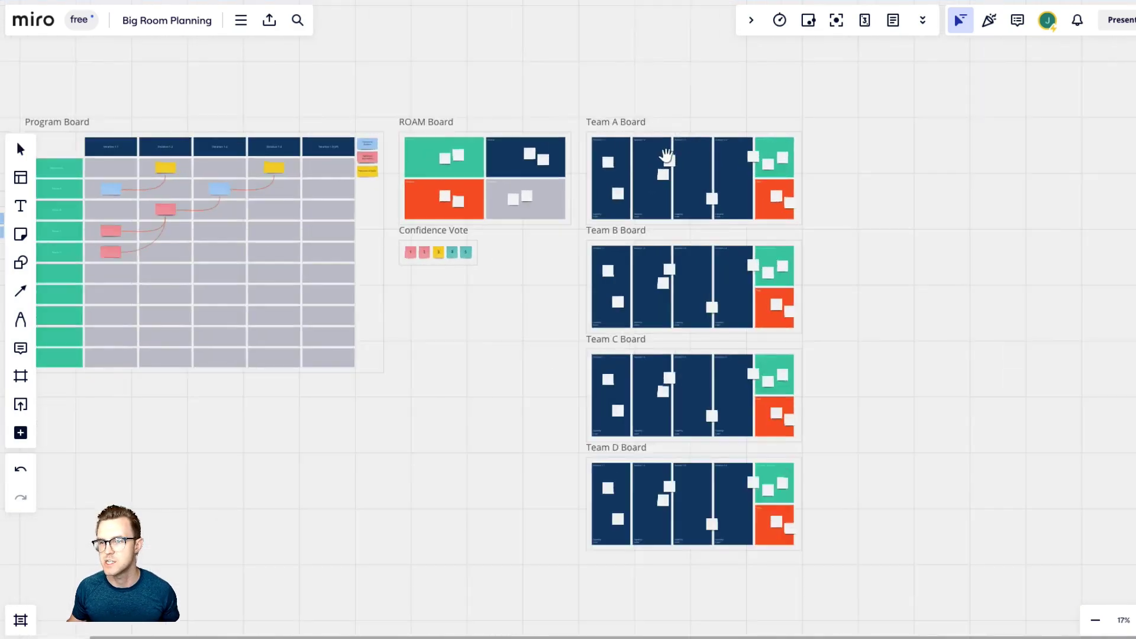
pyautogui.scroll(5, 667, 155)
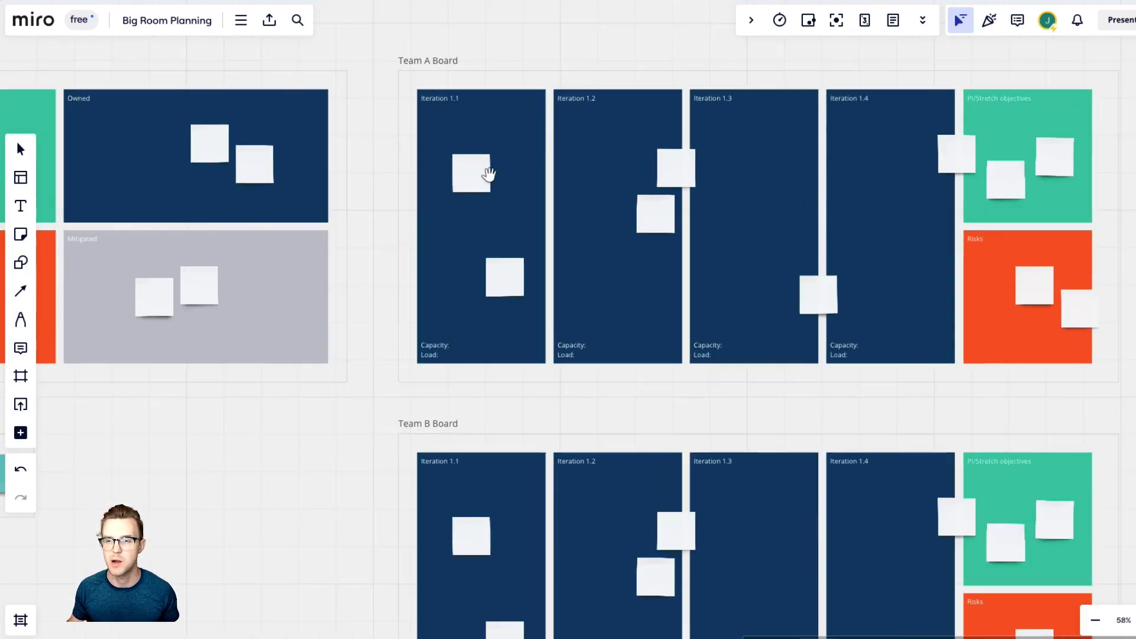
pyautogui.scroll(-4, 489, 173)
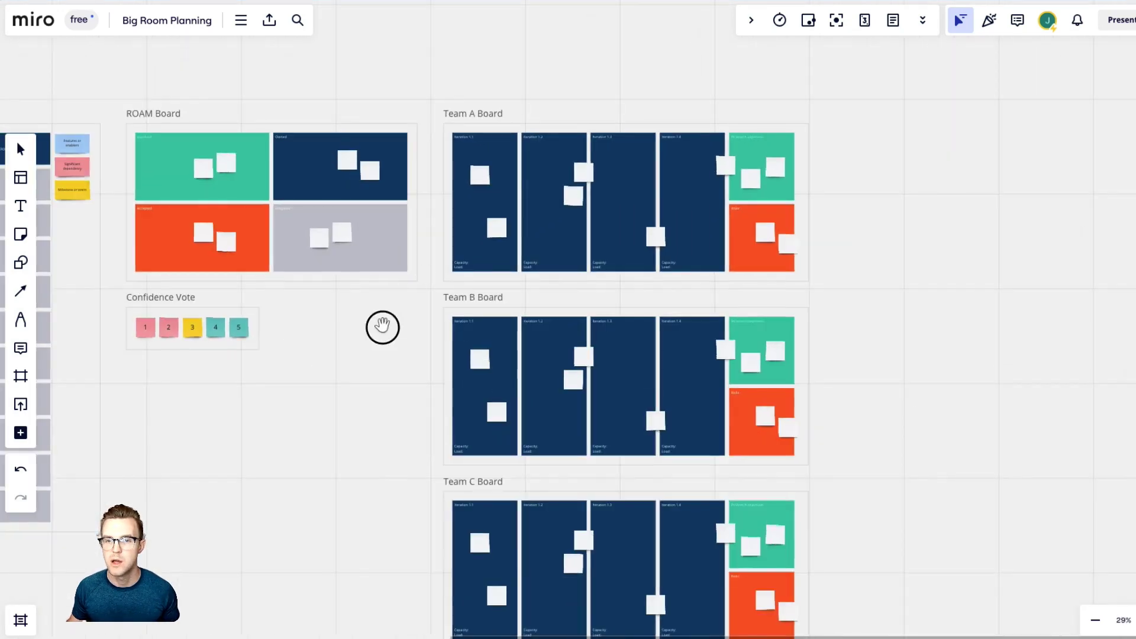
pyautogui.moveTo(398, 332); pyautogui.dragTo(603, 355)
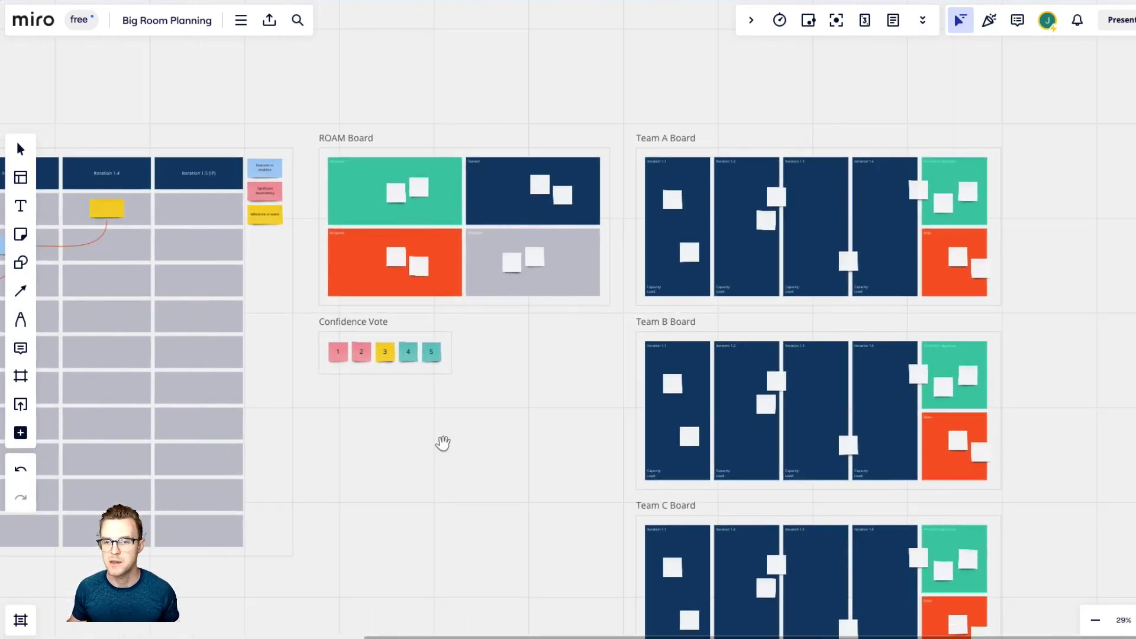
pyautogui.moveTo(391, 432); pyautogui.dragTo(828, 423)
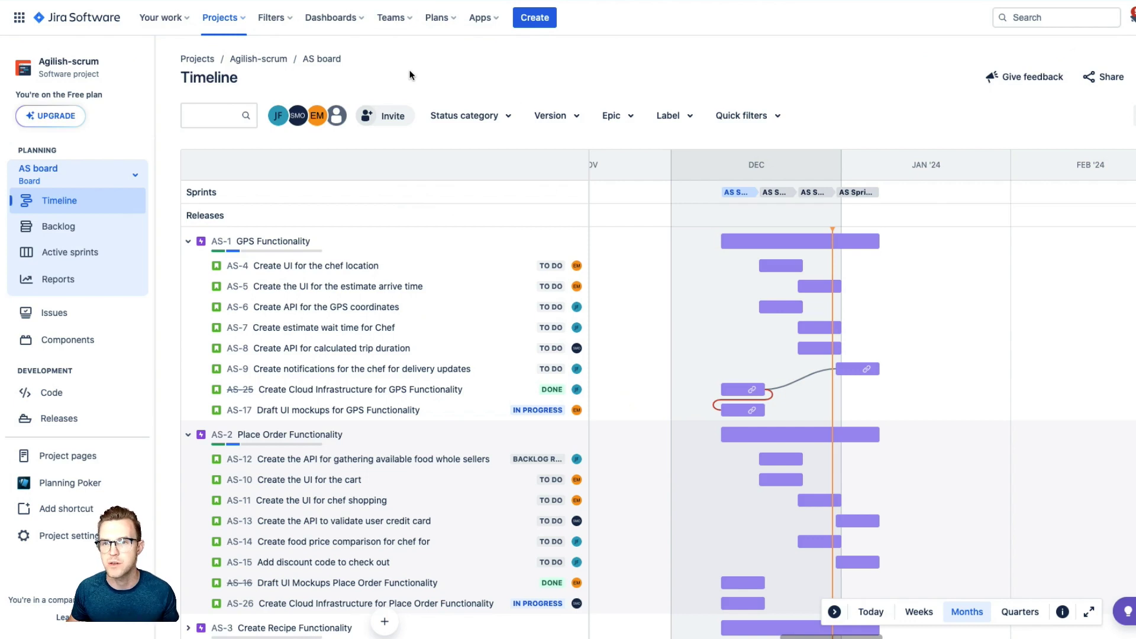
pyautogui.click(454, 20)
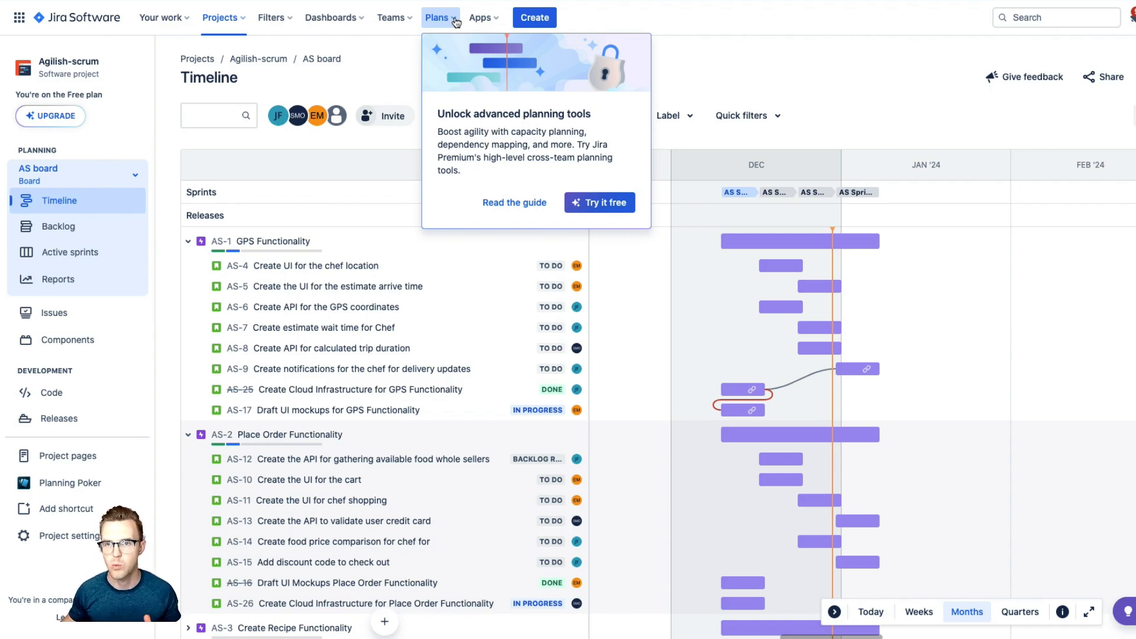
pyautogui.click(397, 80)
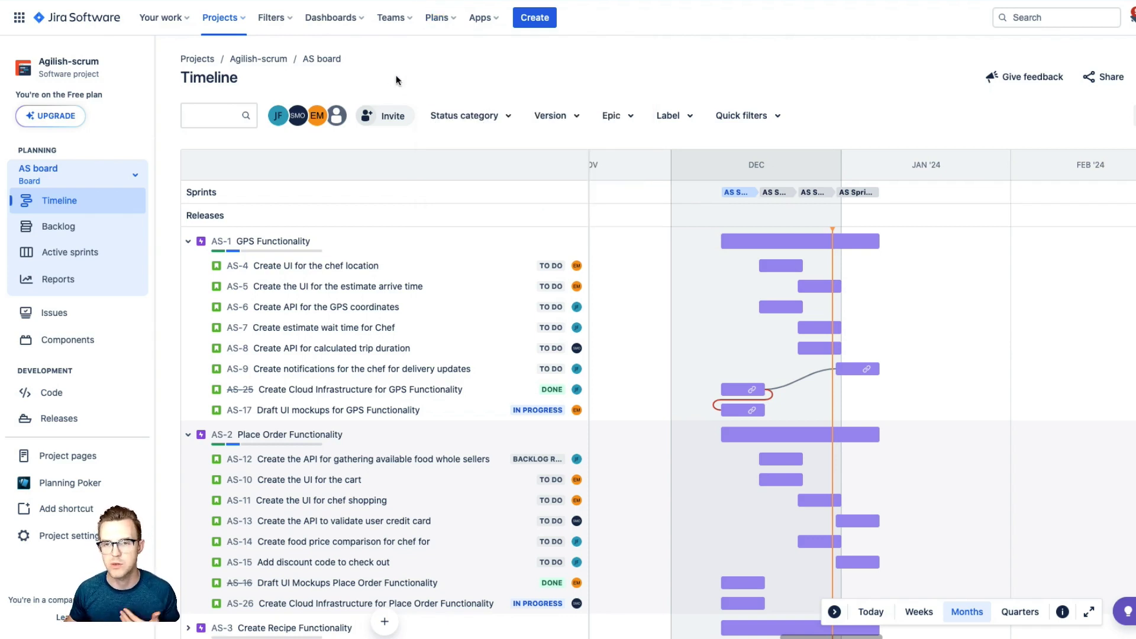
pyautogui.click(453, 22)
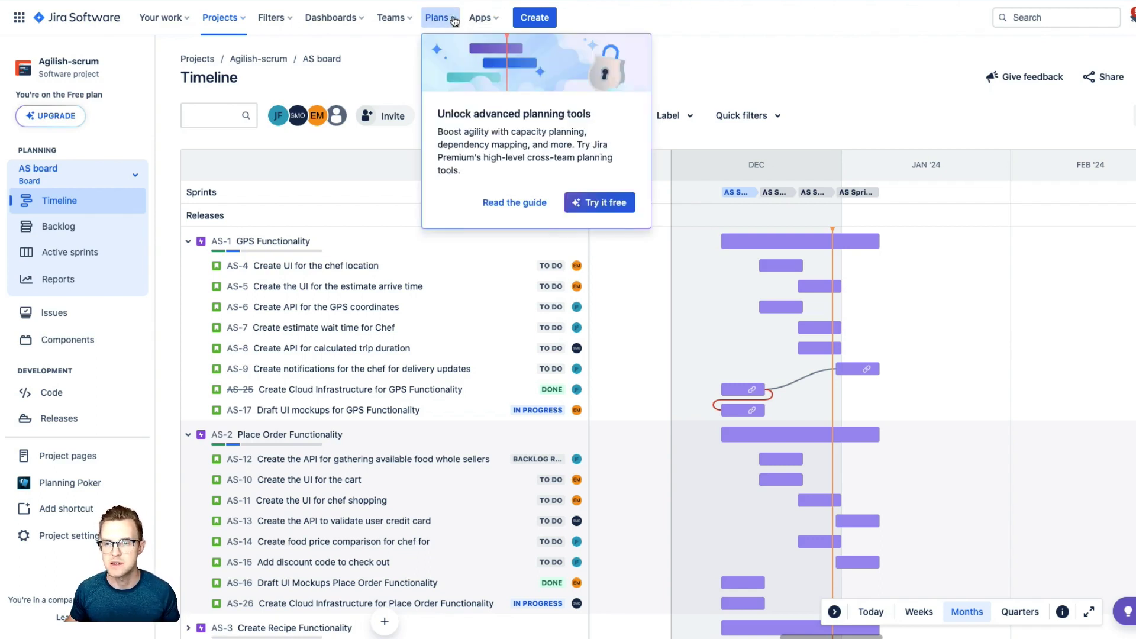
pyautogui.click(398, 85)
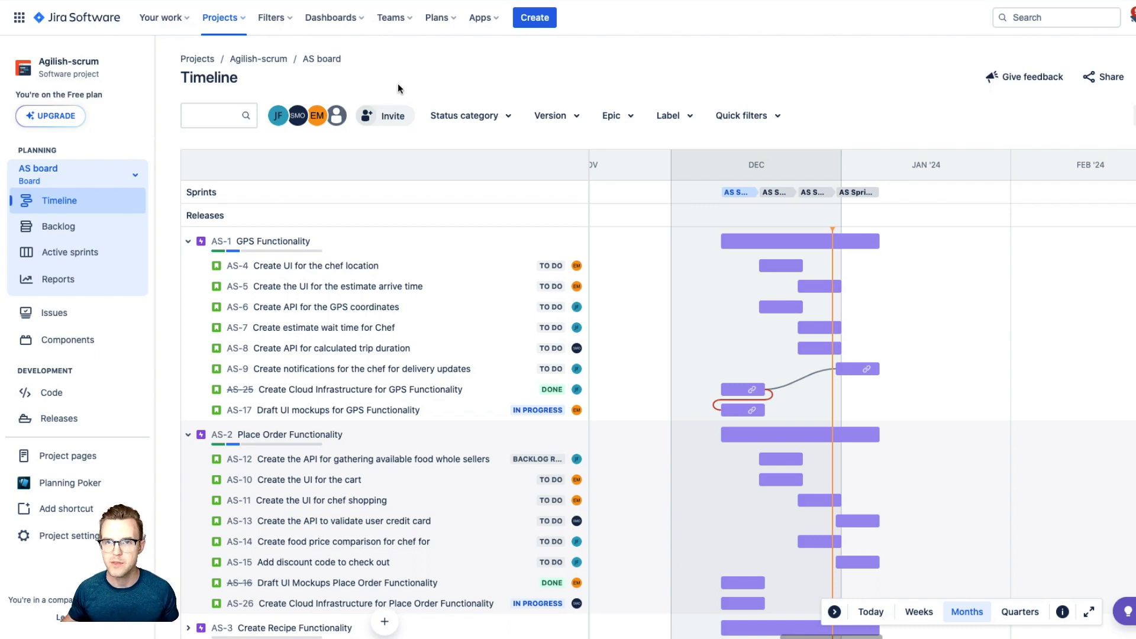
# - Go back to the Confluence Big Room Planning page with its three-item agenda
pyautogui.click(272, 1)
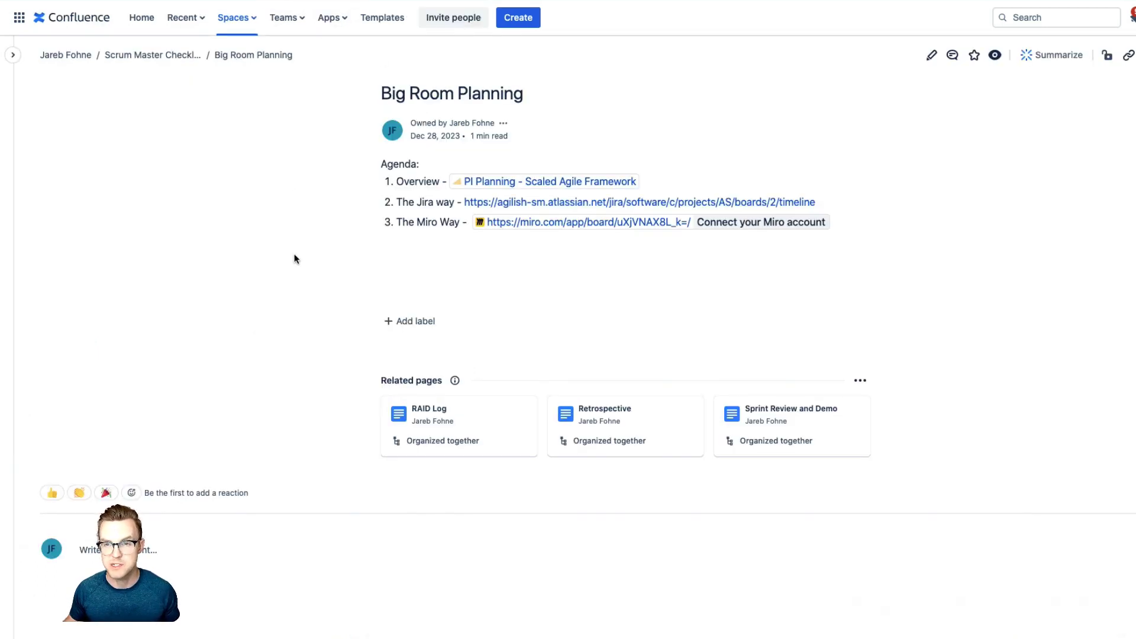